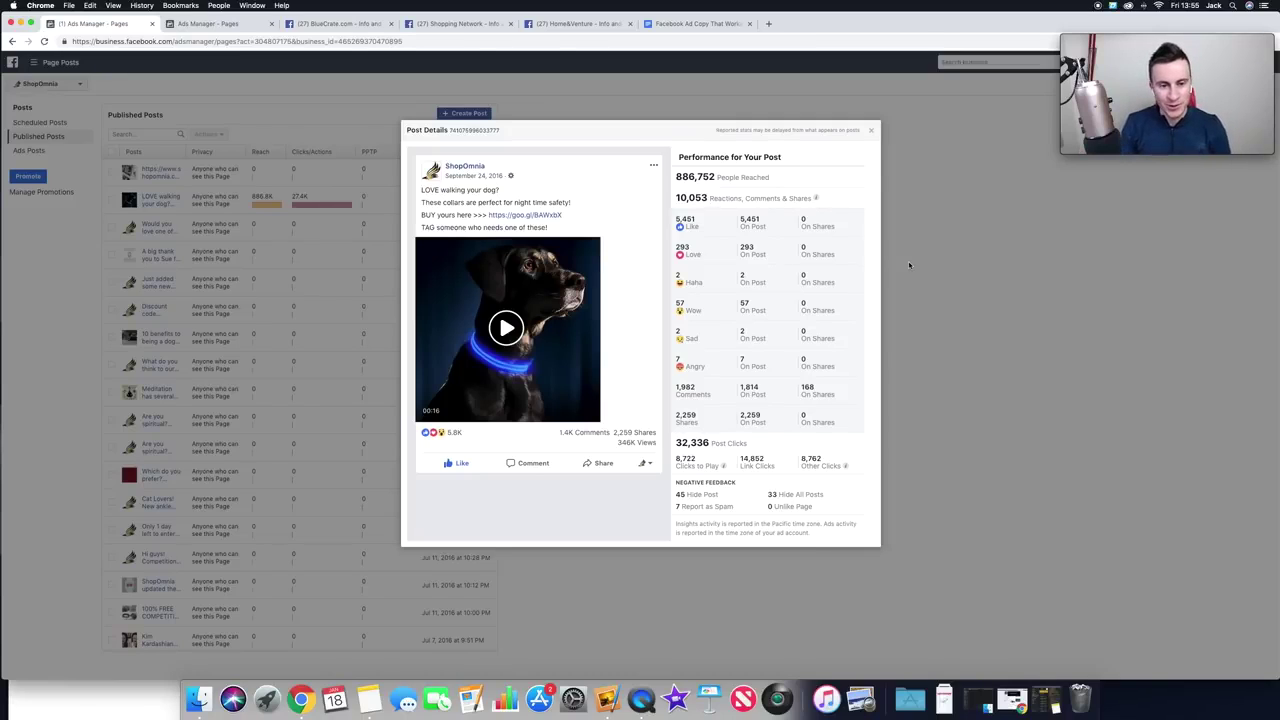
Step: Check the LED collars post's performance stats, then skim the 'Facebook Ad Copy That Works' outline
left_click(213, 23)
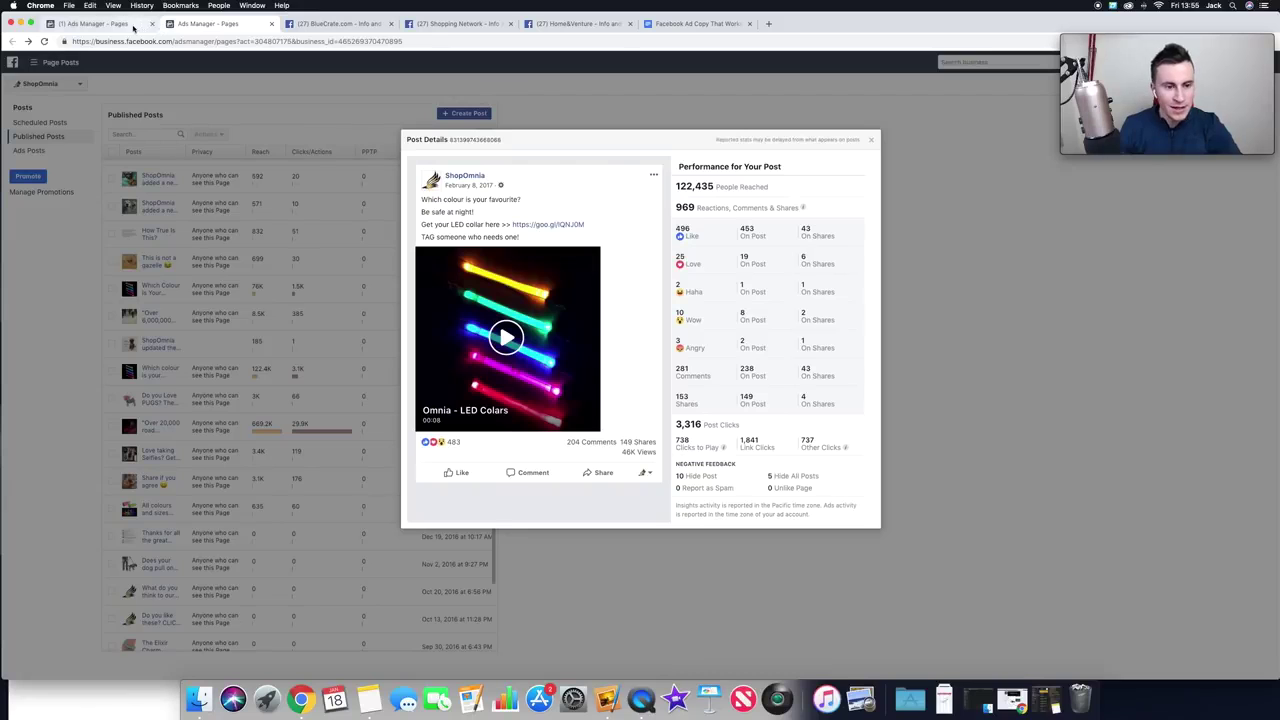
left_click(693, 22)
scroll(495, 294, "down", 2)
scroll(495, 294, "up", 3)
scroll(495, 294, "down", 2)
Step: Skim the outline back to its title, then glance at the dog collar and LED collars post details
scroll(495, 294, "down", 10)
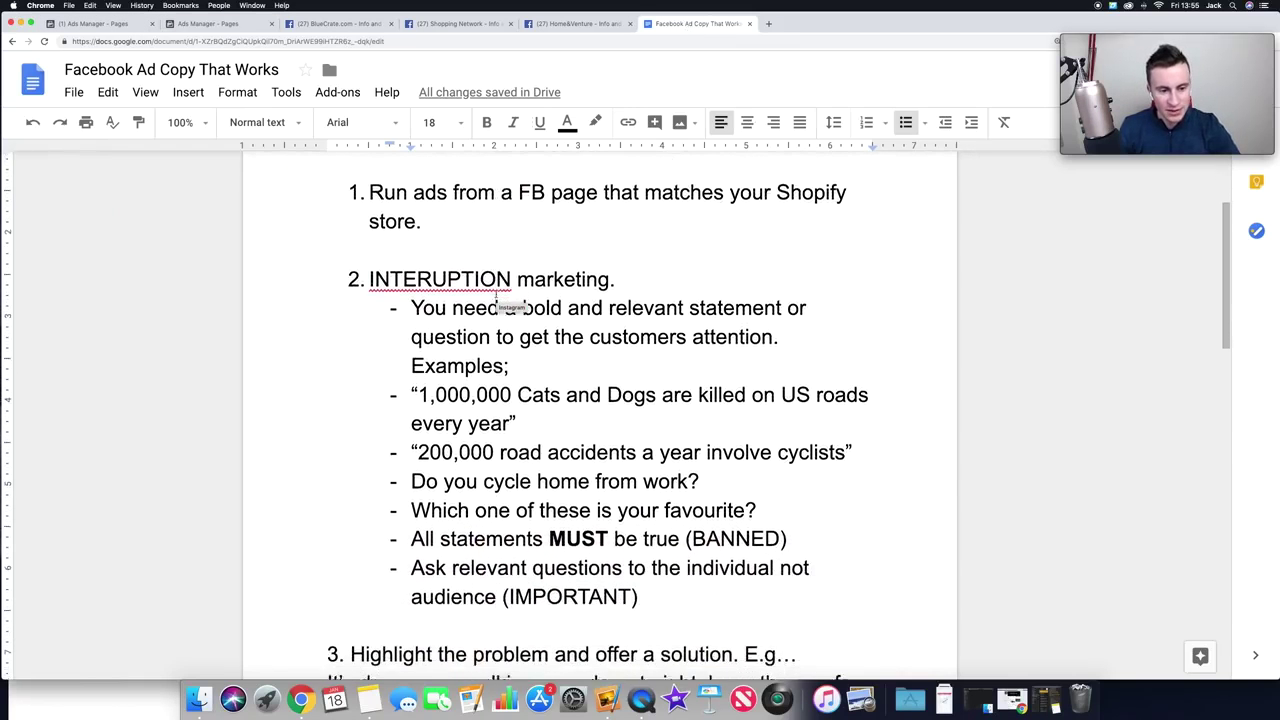
scroll(495, 294, "down", 2)
scroll(495, 294, "up", 10)
scroll(495, 294, "up", 2)
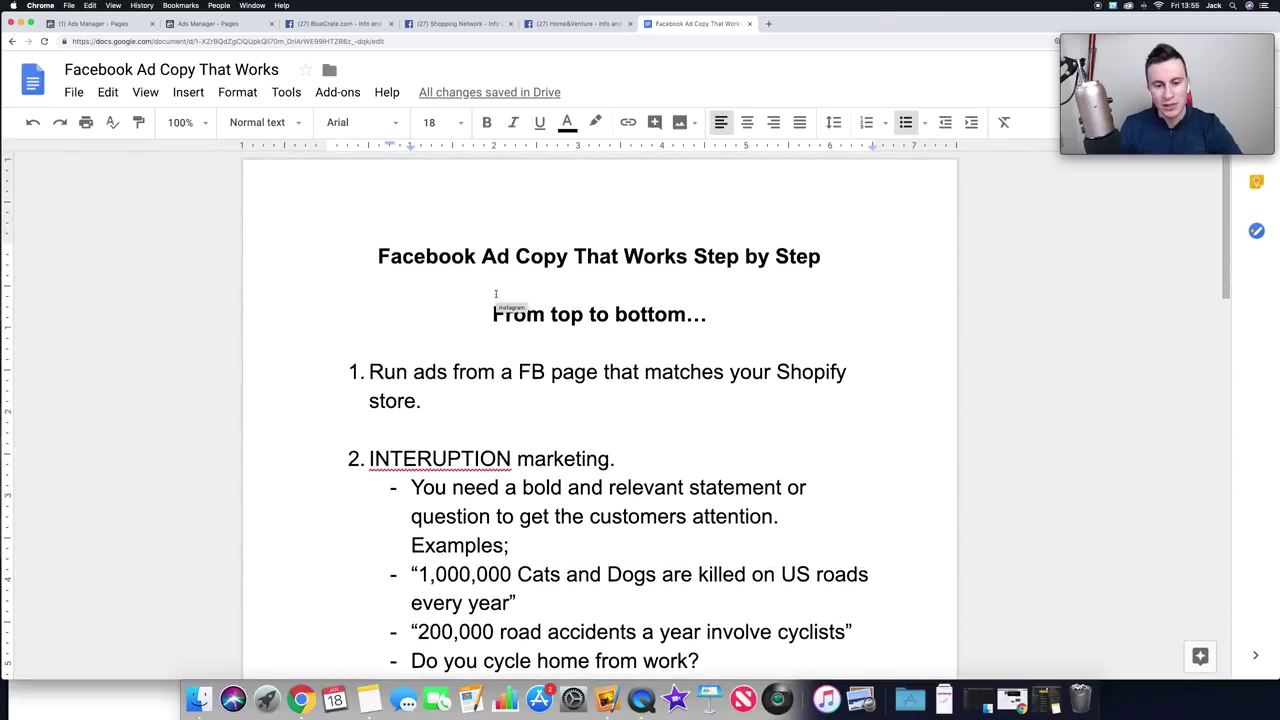
left_click(105, 23)
left_click(230, 23)
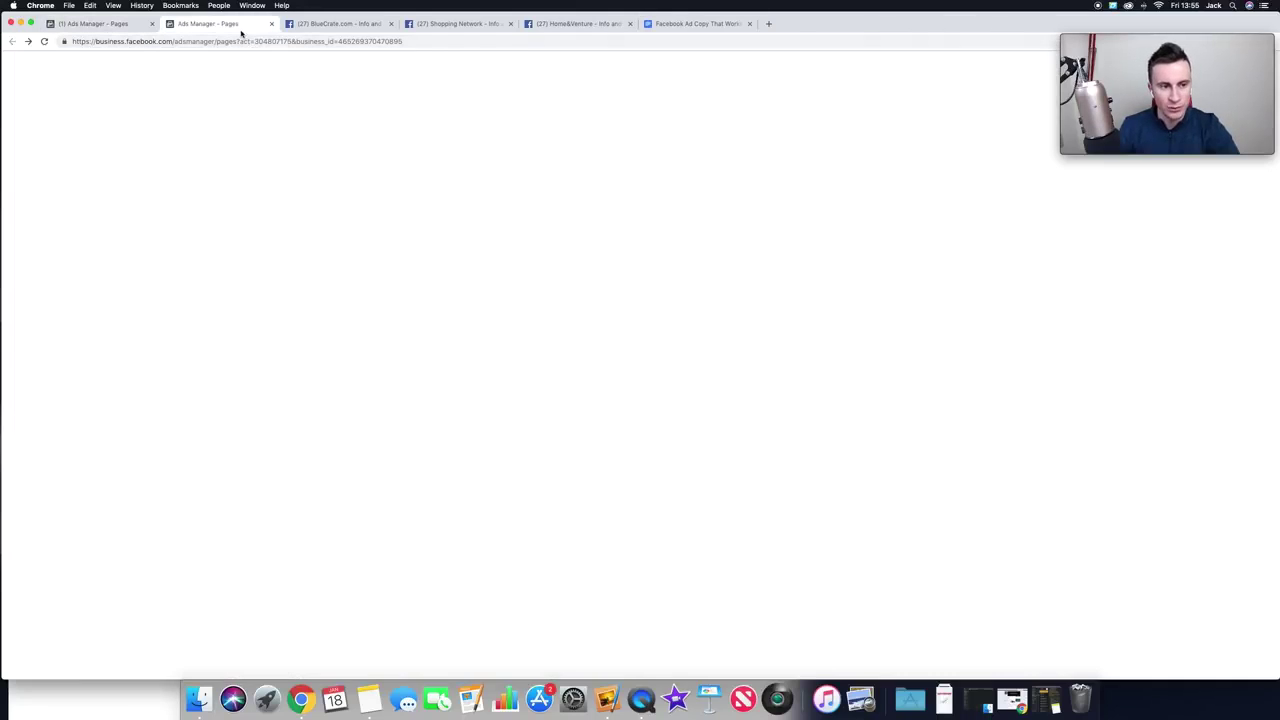
Step: Look over BlueCrate.com's active snoring-device ad, then return to the ad copy outline
left_click(346, 28)
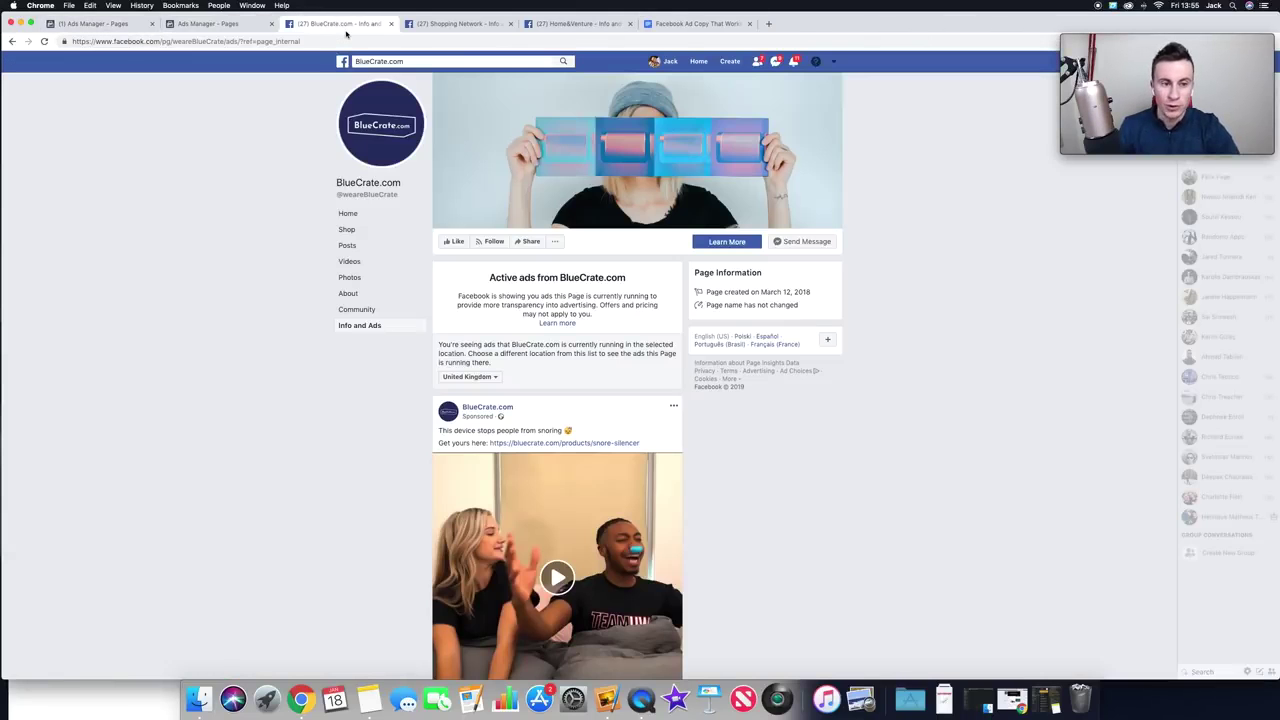
left_click(695, 23)
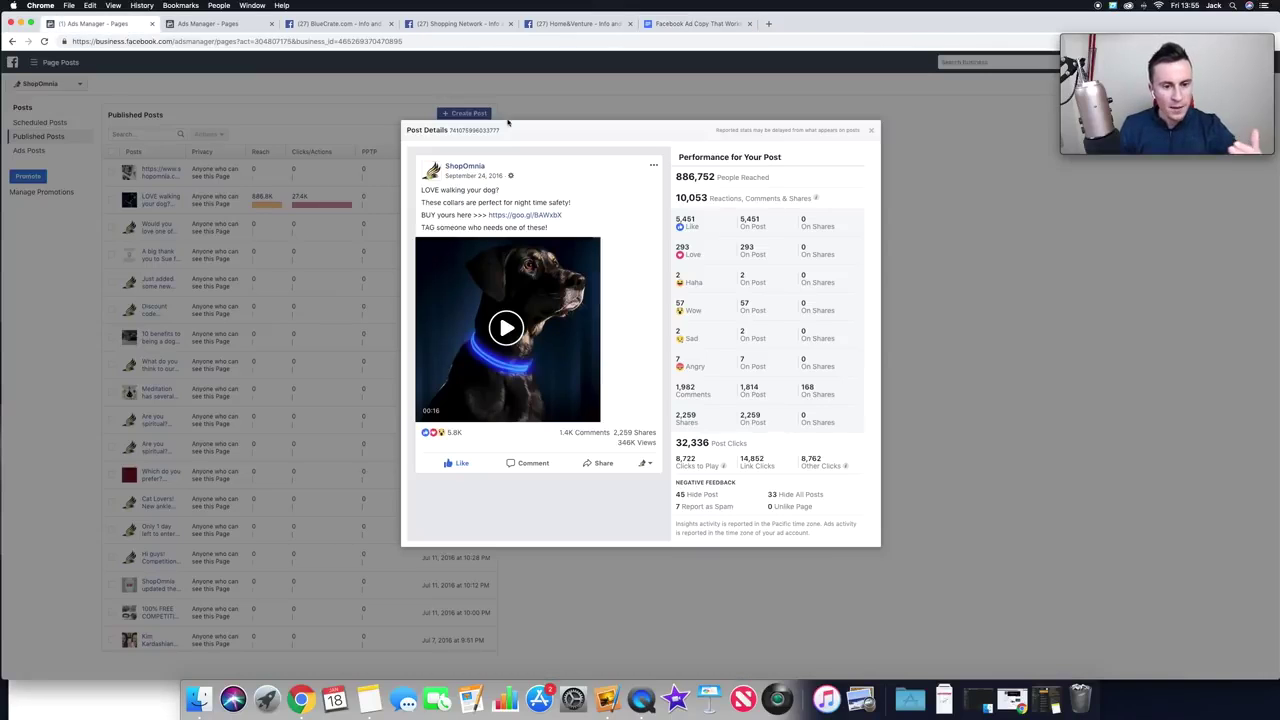
Step: Show the dog-walking LED collar post's details, with 886,752 people reached
left_click(100, 24)
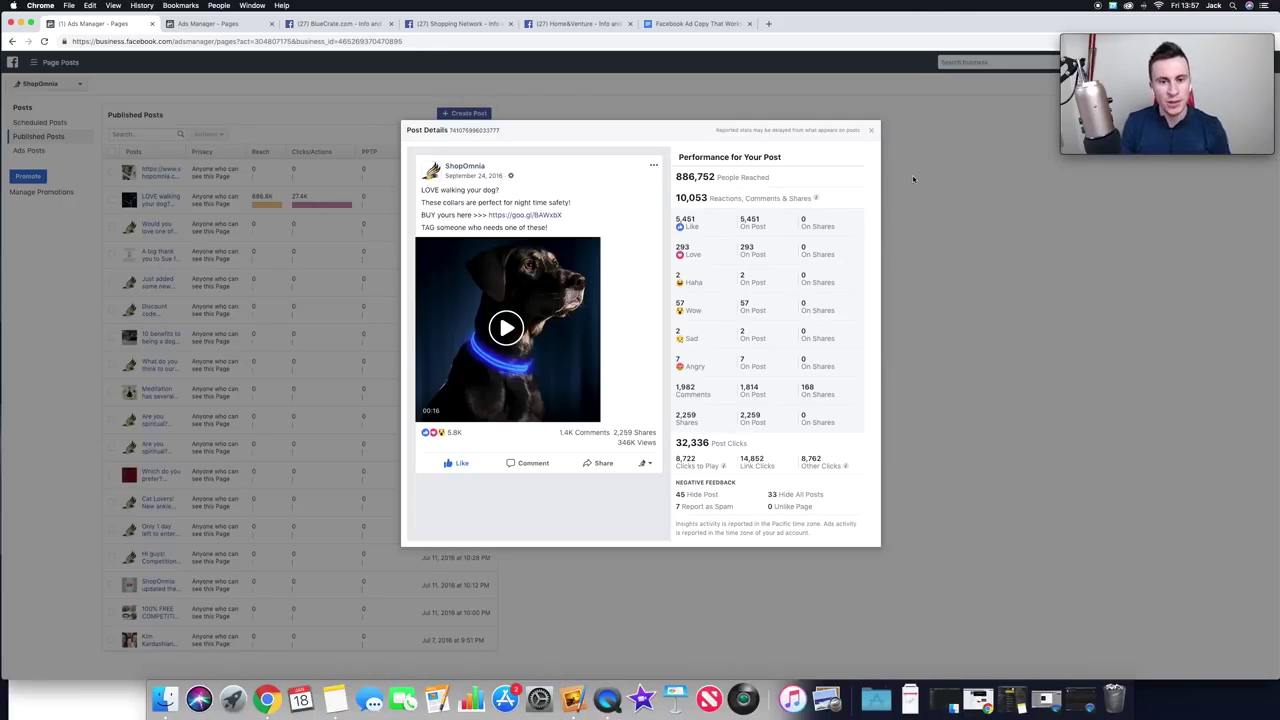
Step: Load shopomnia.co.uk in a new Chrome tab, correcting a mistyped address
left_click(768, 23)
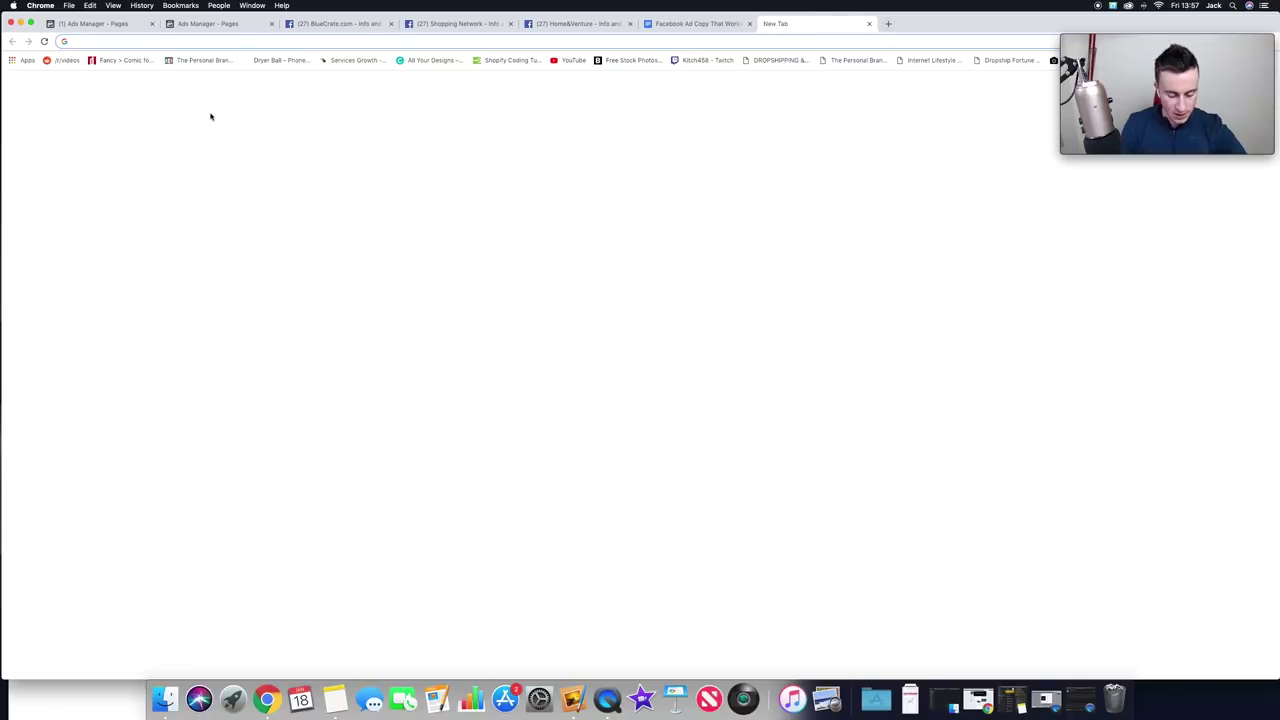
type("shopomnia.x")
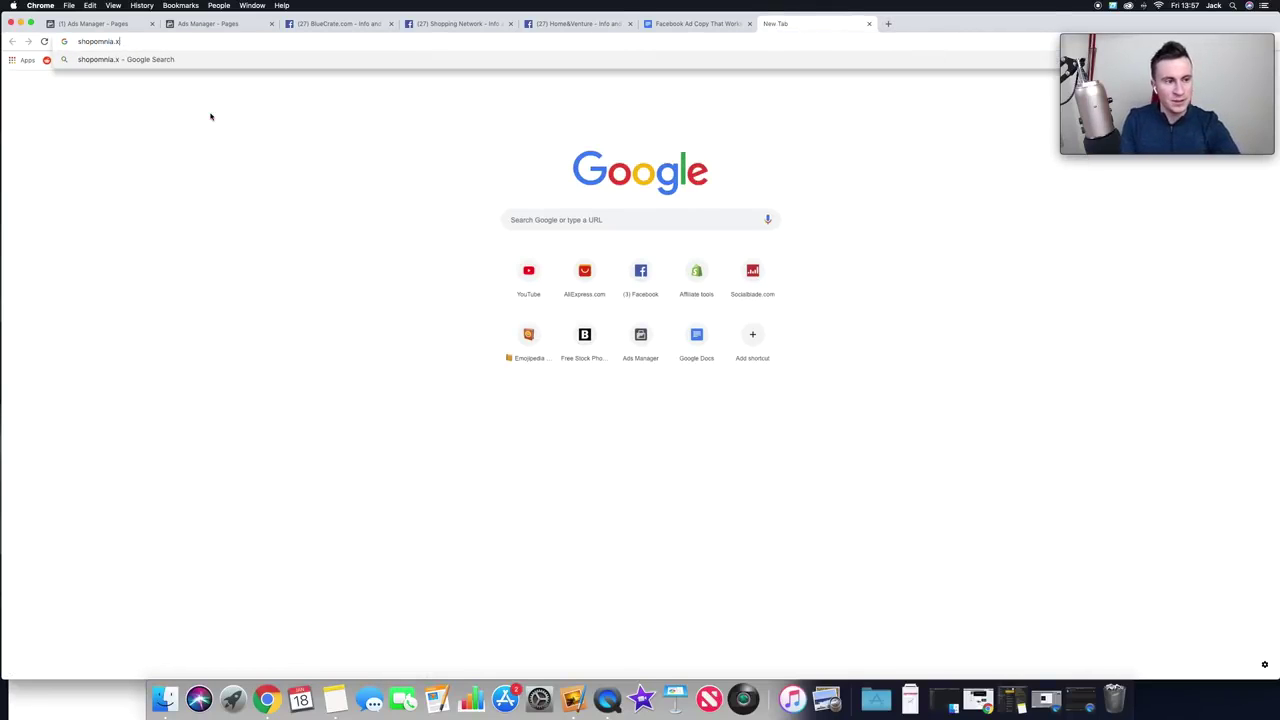
key("BackSpace")
type("co.uk")
key("Return")
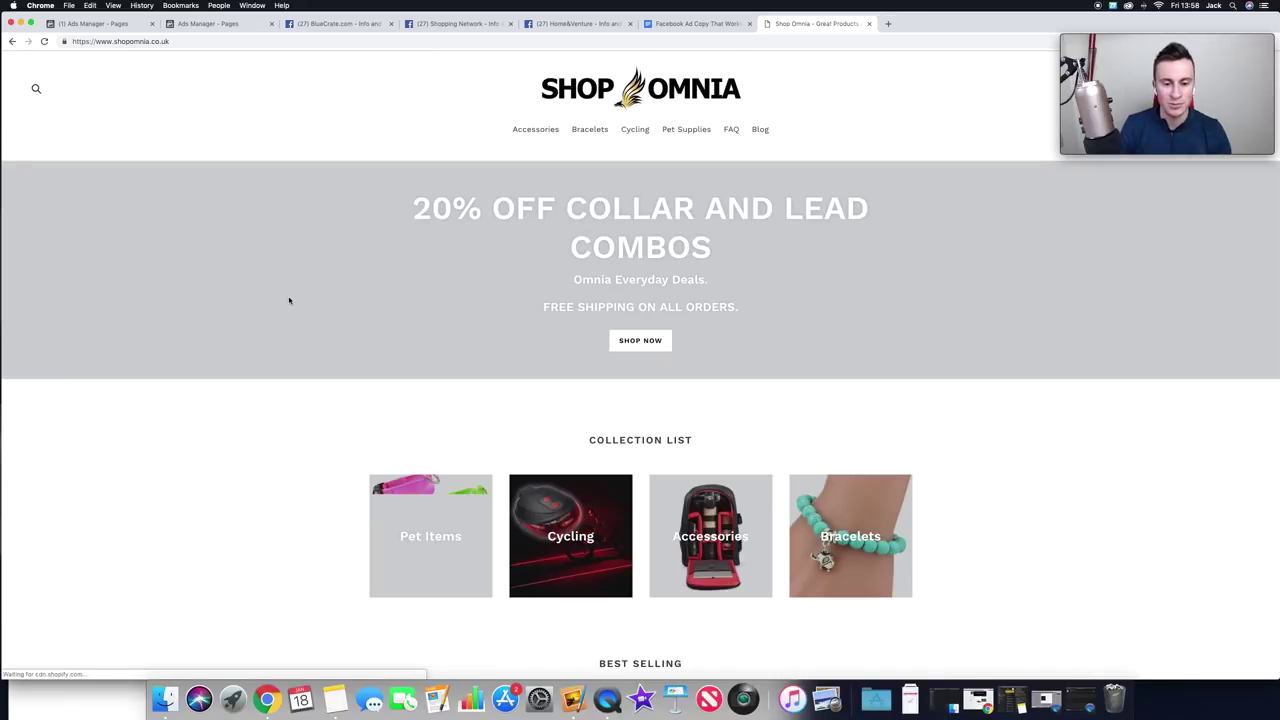
Step: Browse the £9.99 LED Light Up Flashing Collar product page, then return to the collar post's stats
scroll(271, 349, "down", 10)
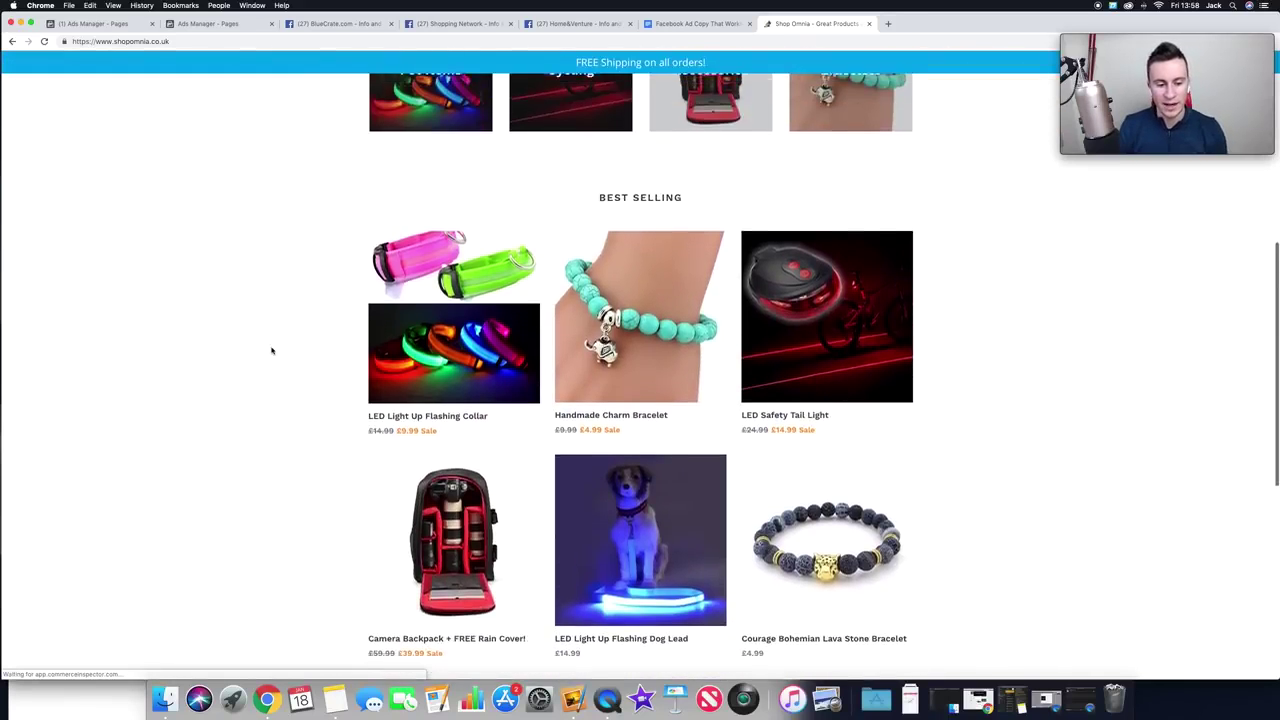
scroll(271, 349, "down", 1)
left_click(453, 290)
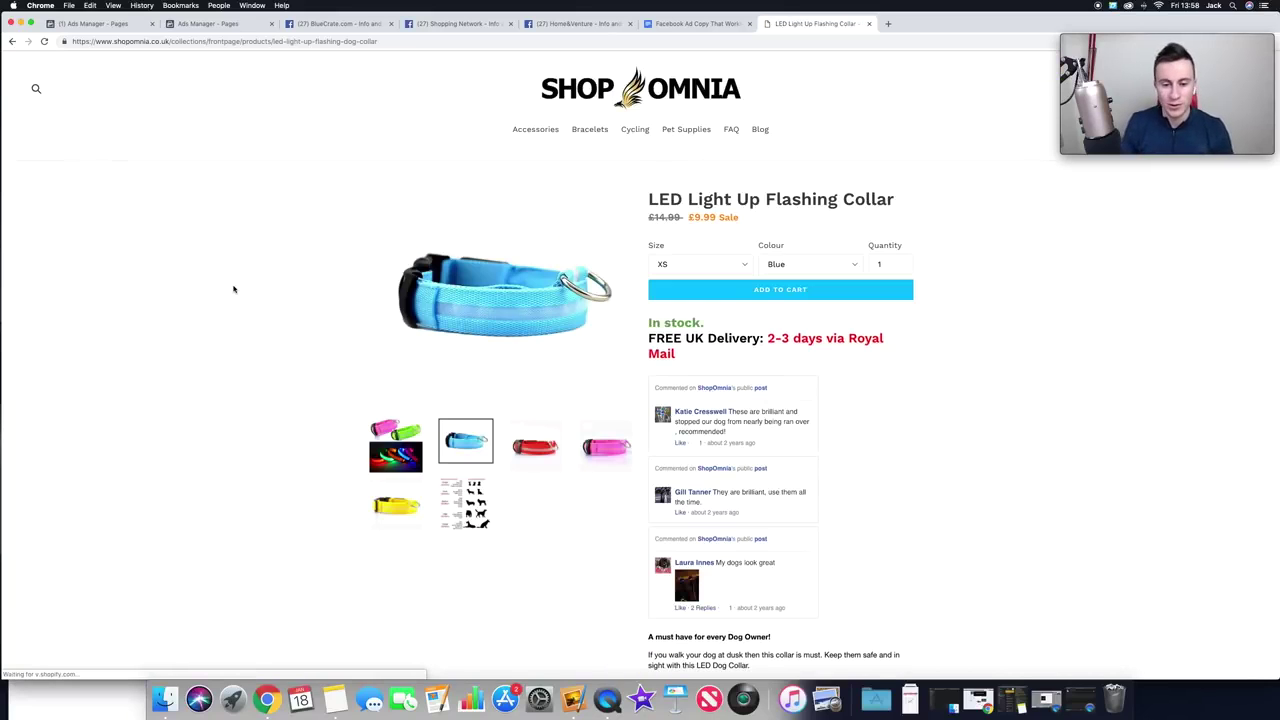
scroll(1013, 265, "down", 5)
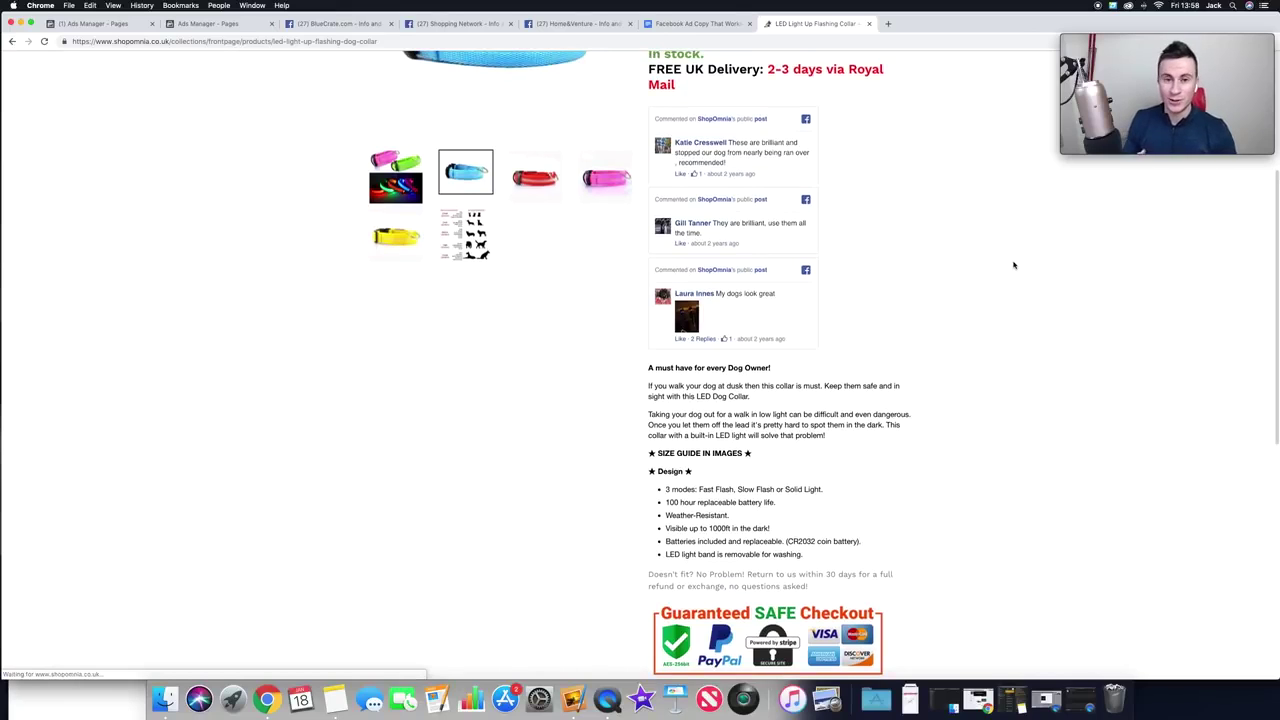
scroll(1013, 265, "up", 5)
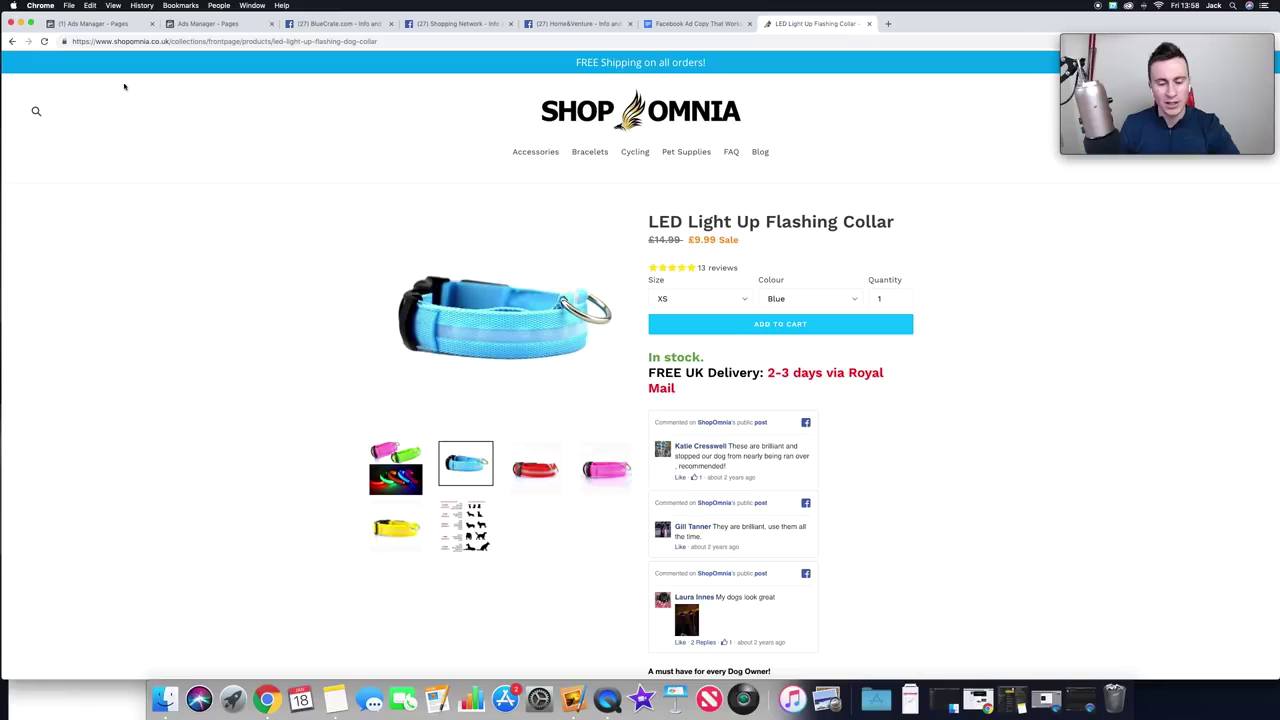
scroll(936, 391, "down", 2)
scroll(938, 391, "up", 2)
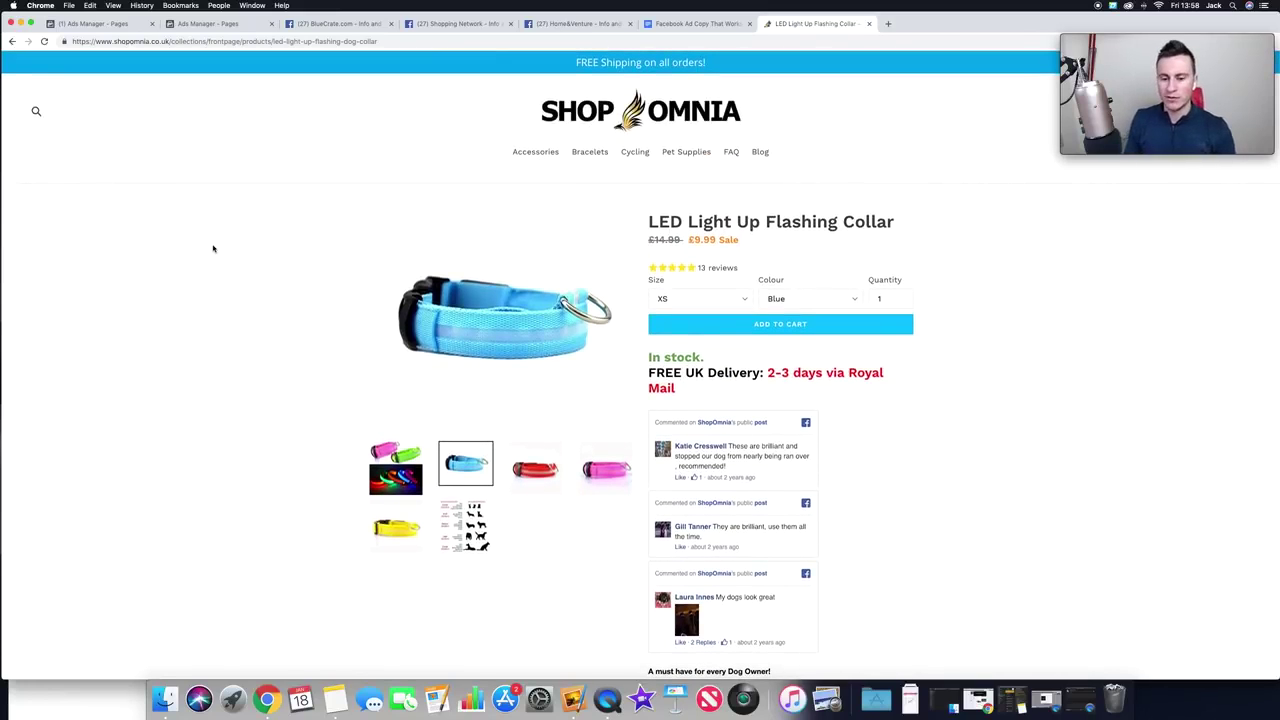
left_click(106, 26)
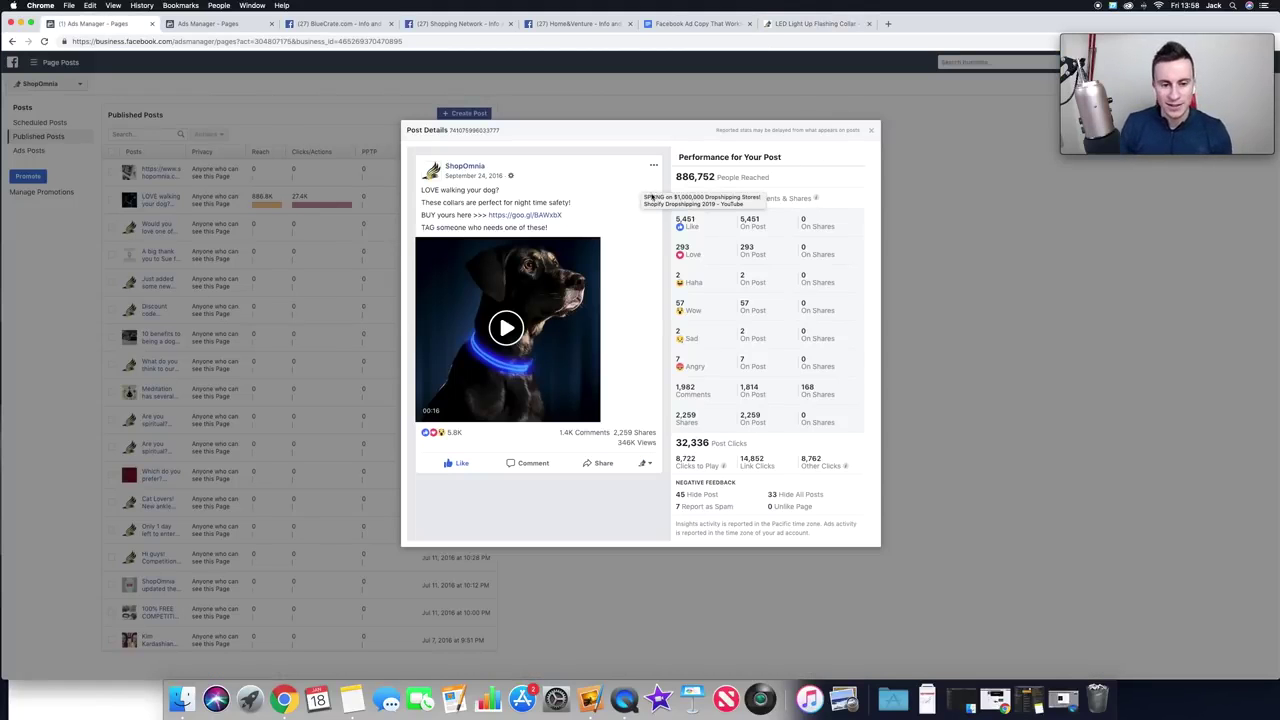
Step: Review the reach info and the 8,722 clicks-to-play figure, then play the post's video at lower volume
mouse_move(816, 197)
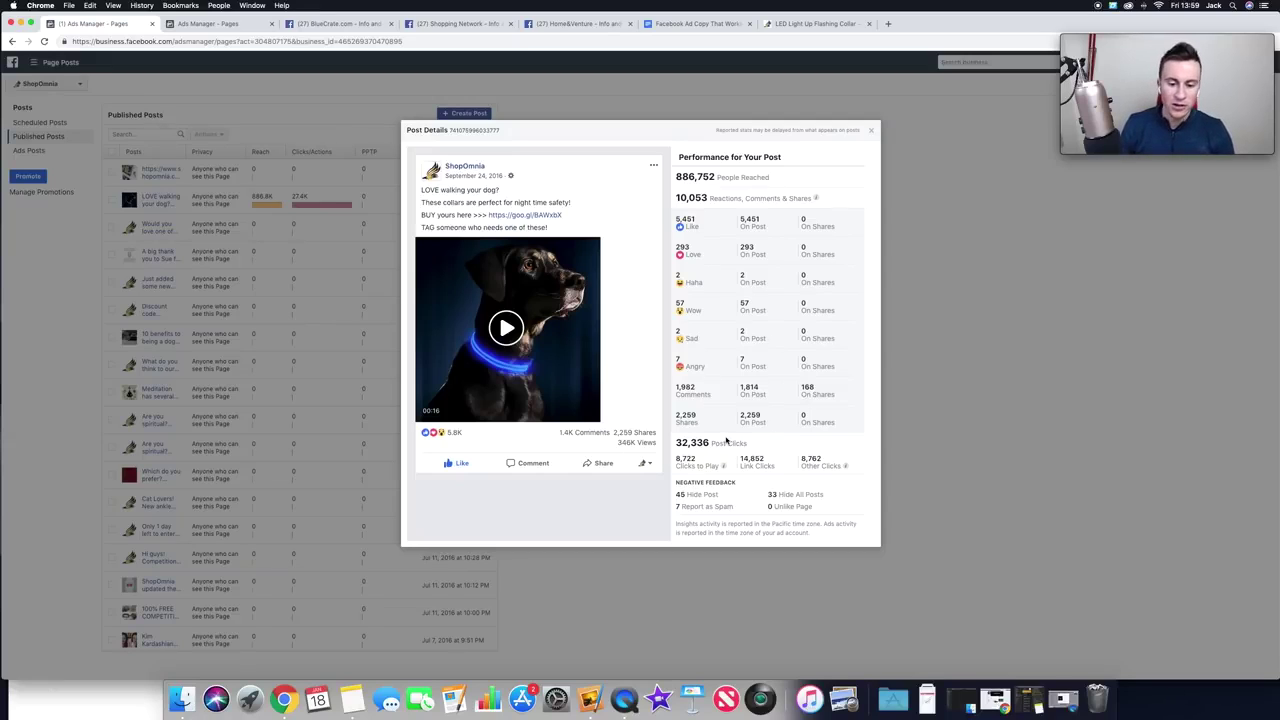
left_click_drag(697, 456, 680, 467)
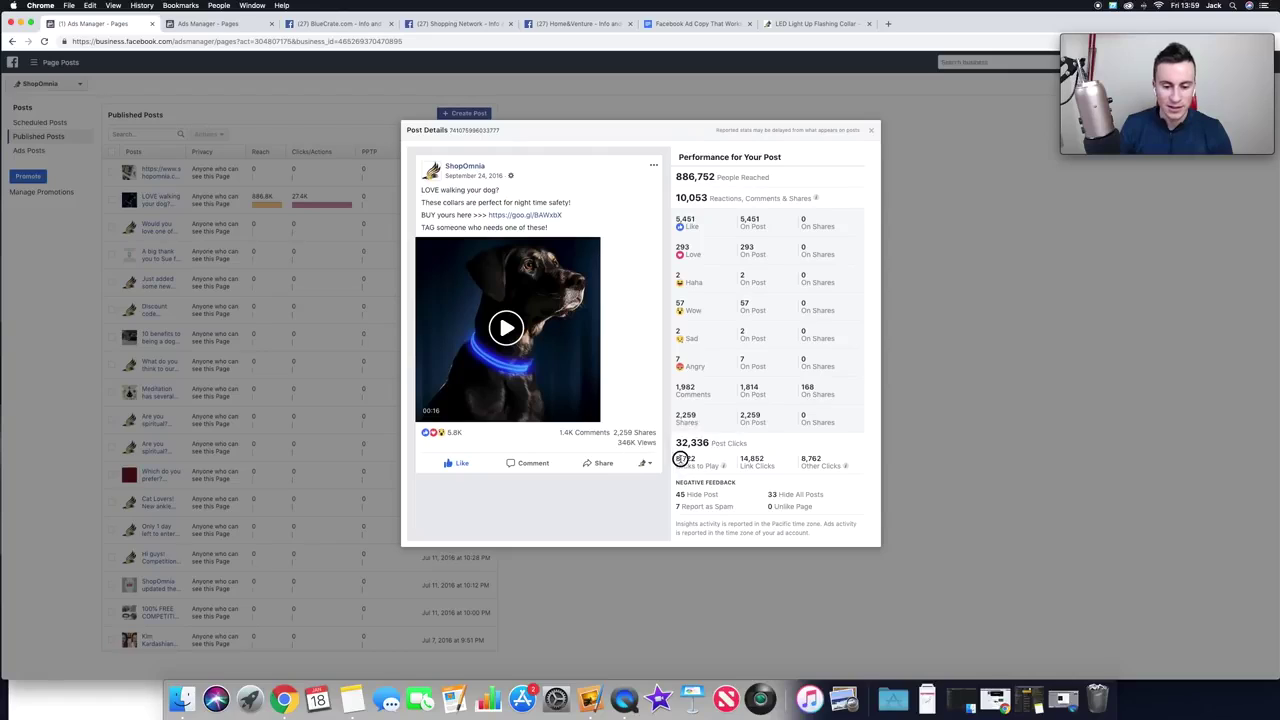
left_click(767, 469)
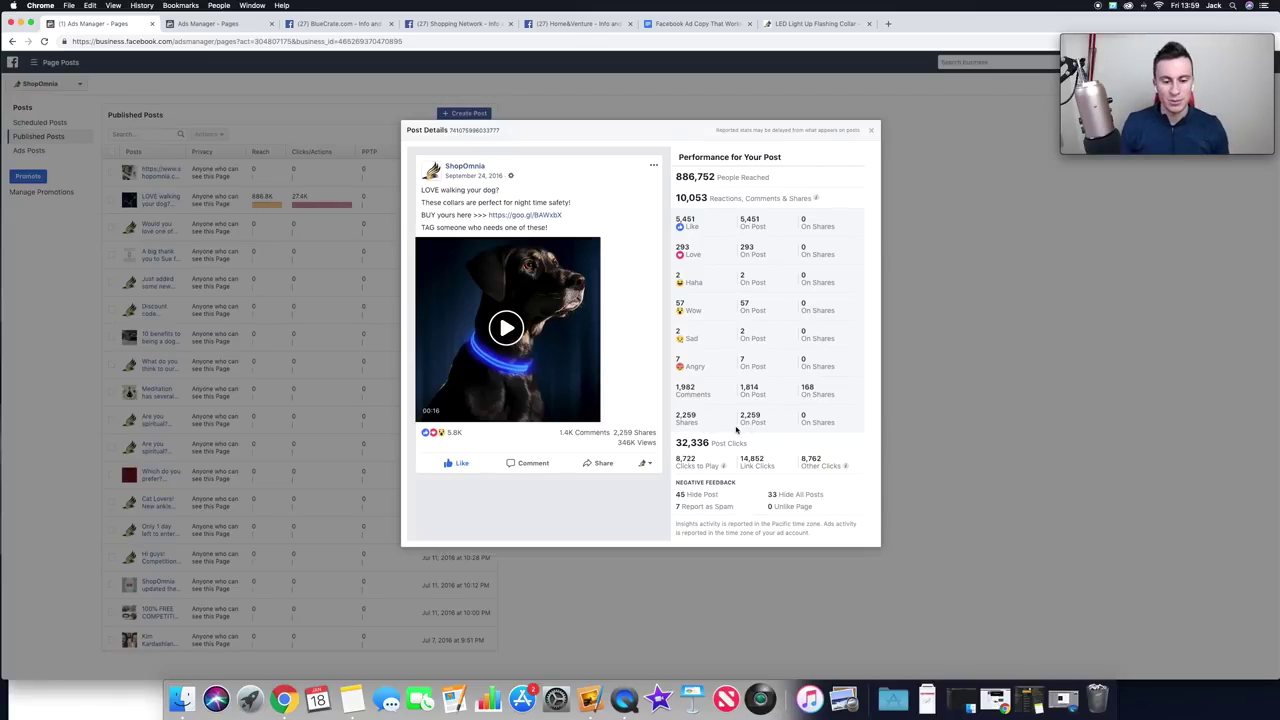
left_click(504, 330)
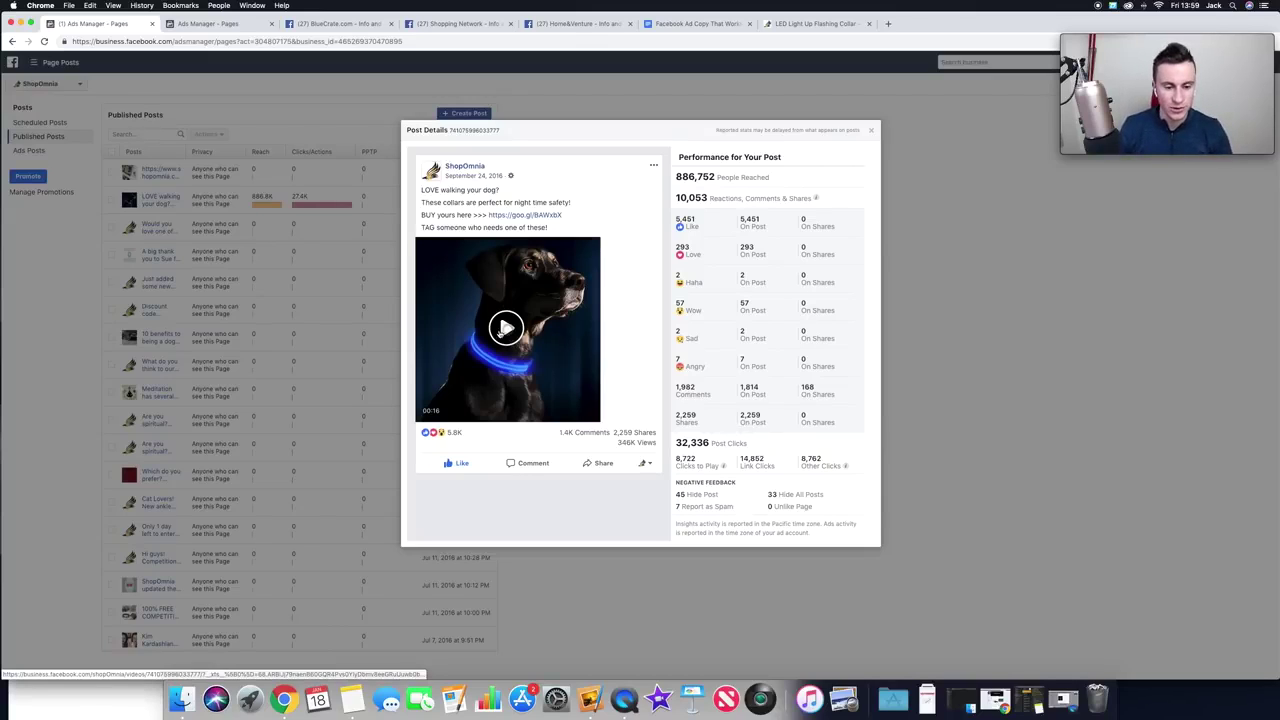
key("XF86AudioLowerVolume")
key("XF86AudioLowerVolume")
key("XF86AudioLowerVolume")
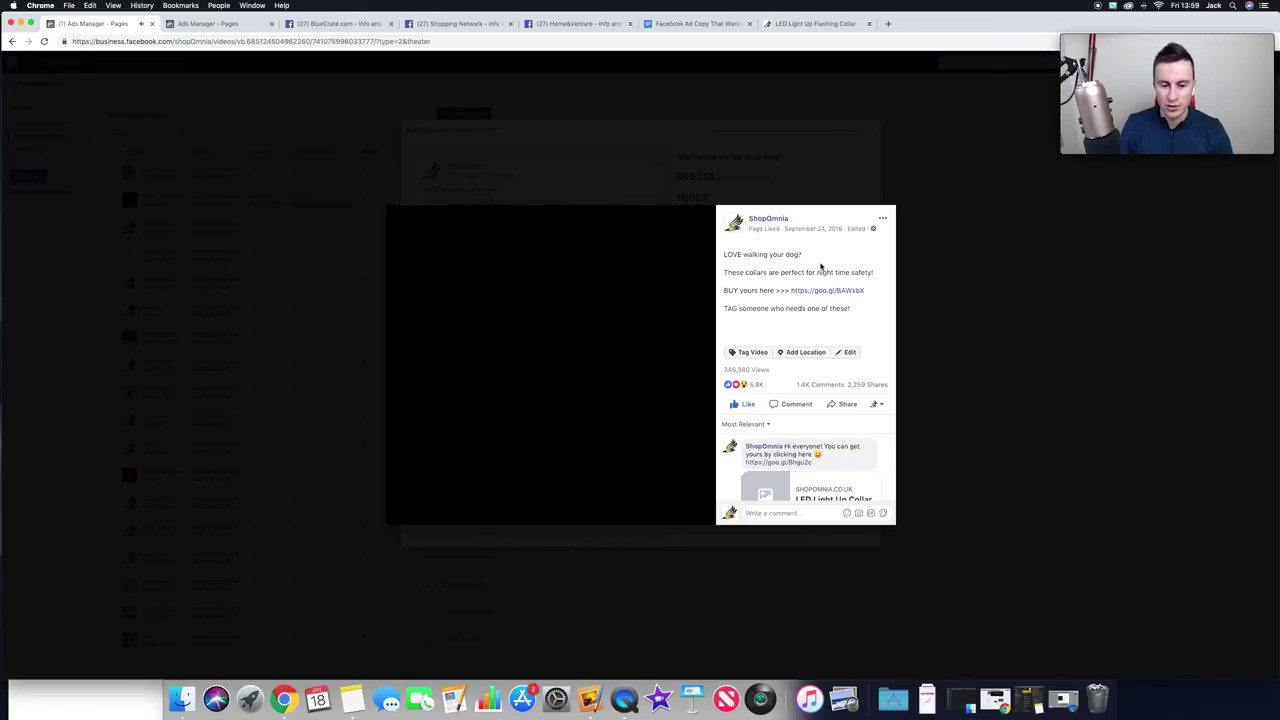
Step: Close the collar video's theater view to get back to the post details
left_click(916, 196)
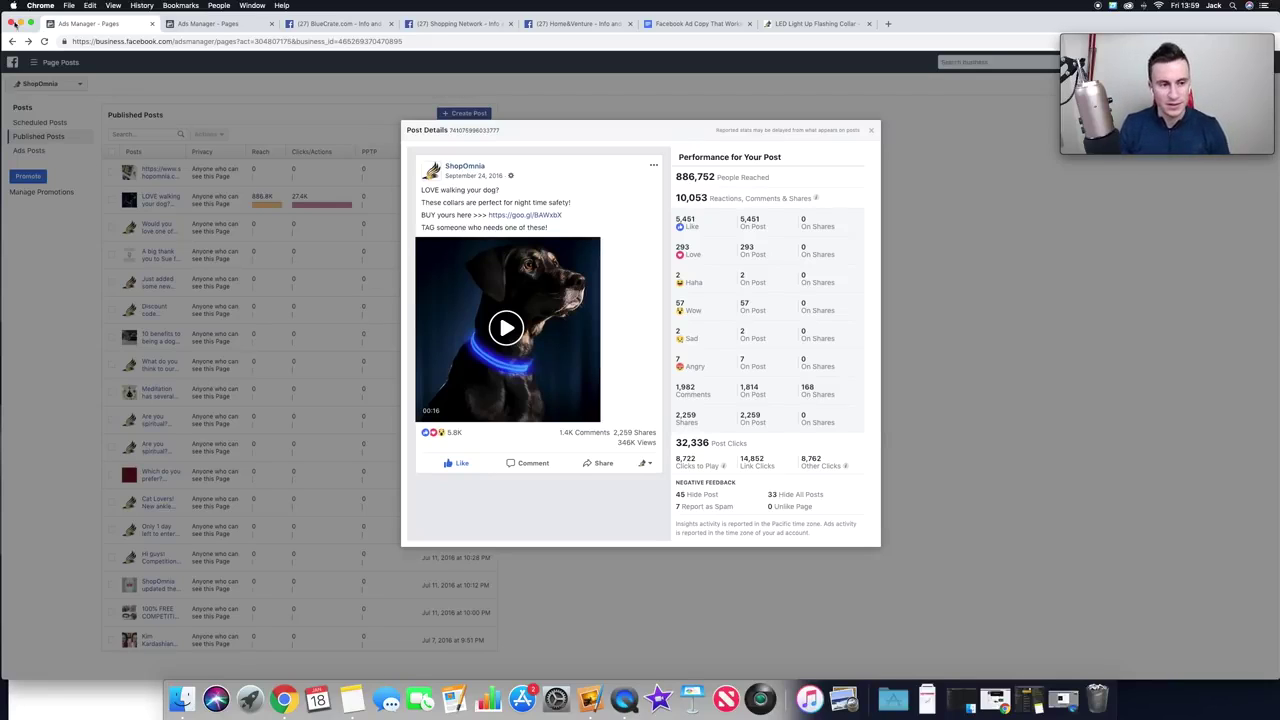
Step: Open the LED collars post's stats and watch its video
left_click(210, 25)
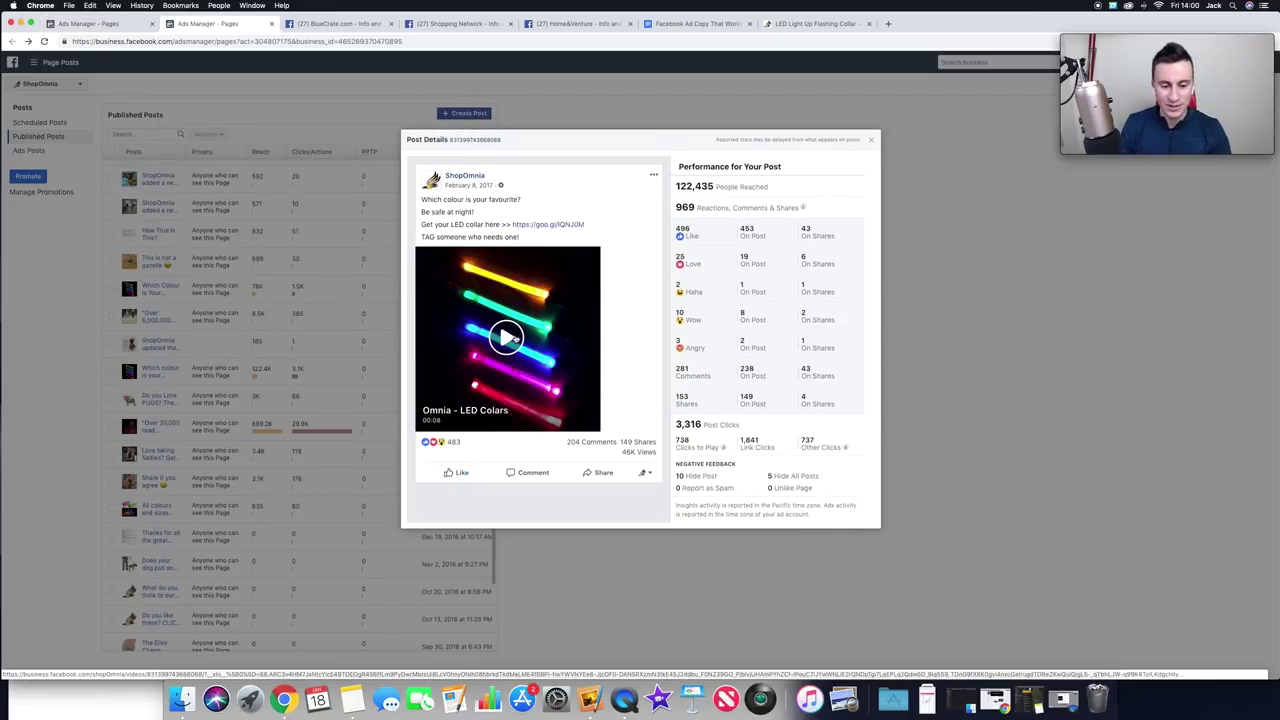
left_click(510, 338)
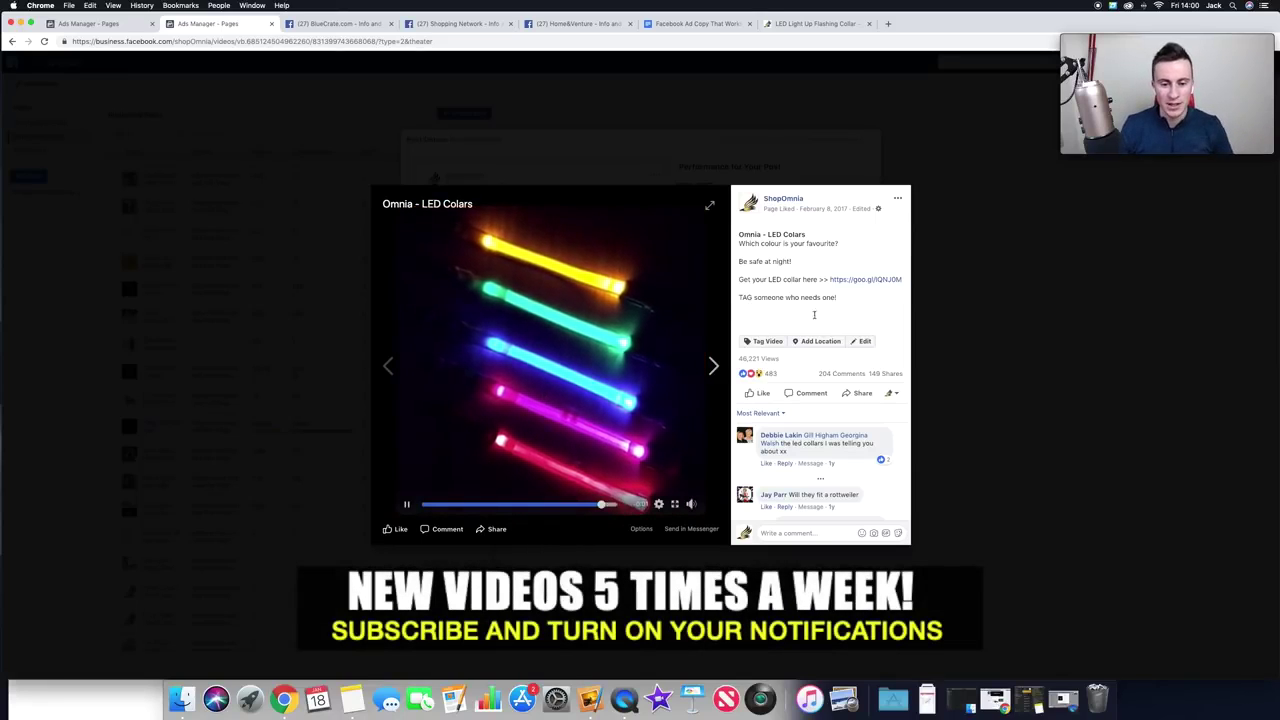
left_click(949, 221)
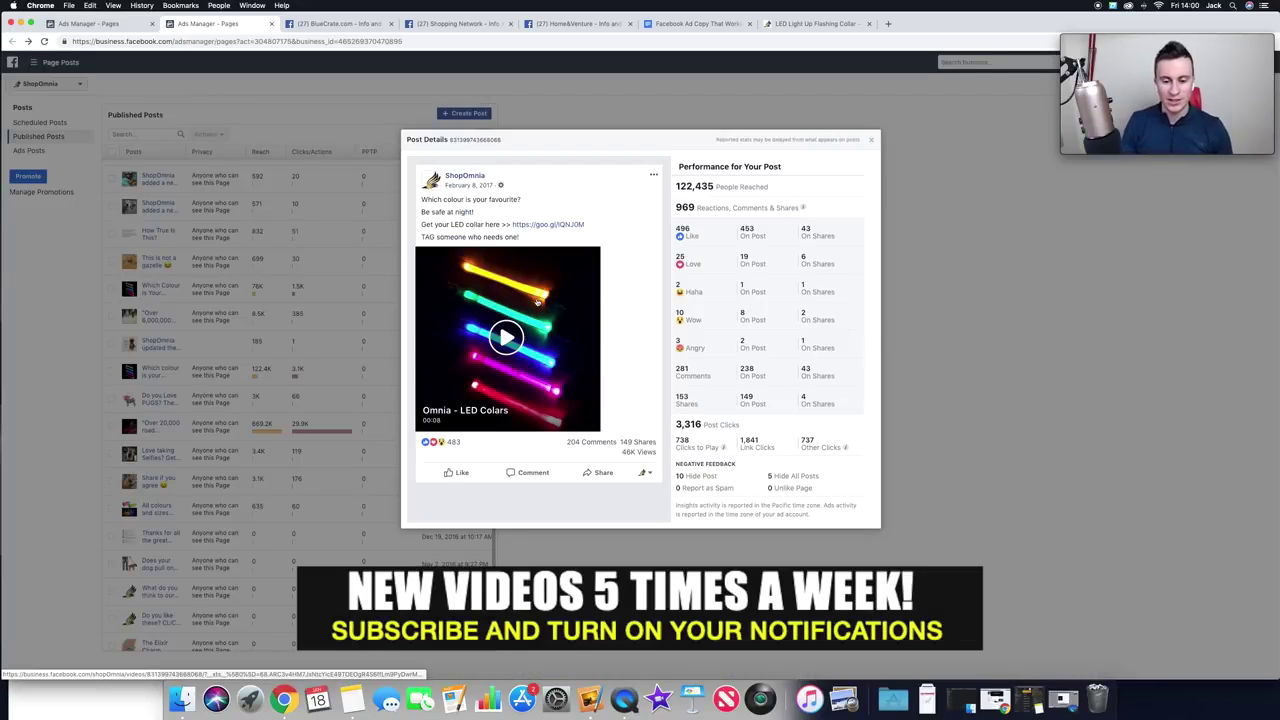
Step: Compare it with the dog collar post, ending on the LED collars stats (122,435 reached, 3,316 clicks)
left_click(218, 26)
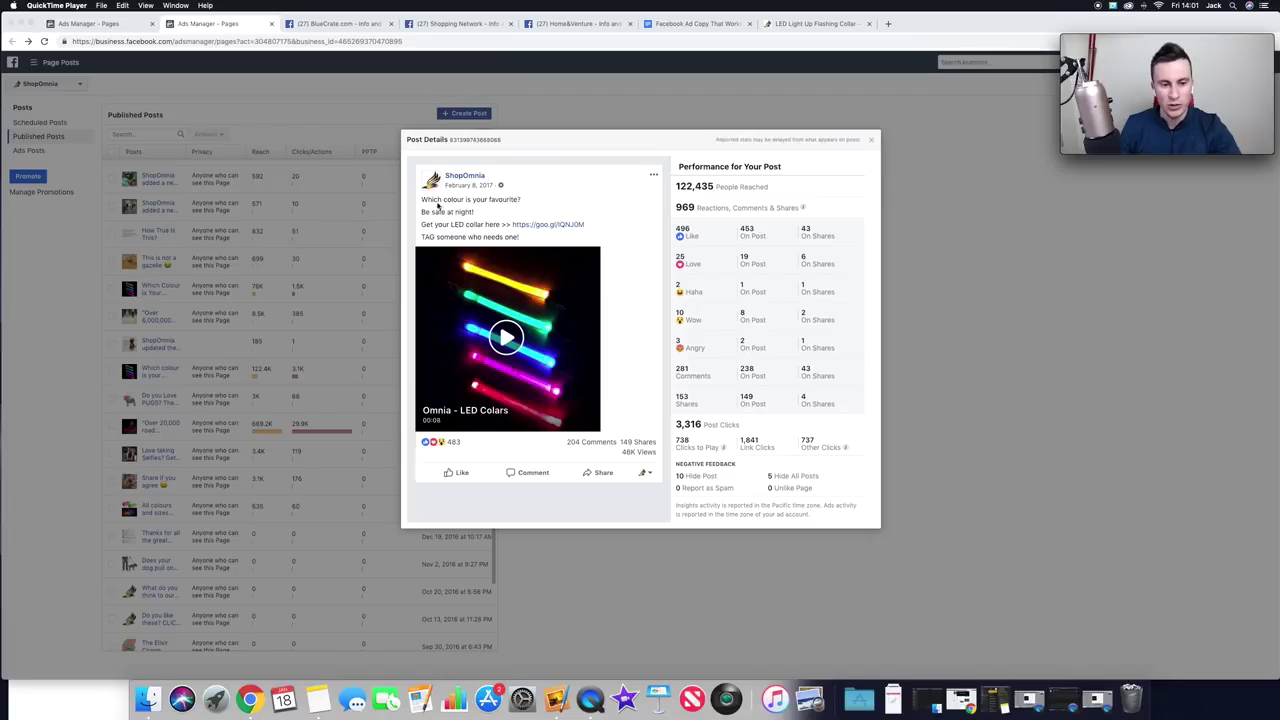
left_click(518, 240)
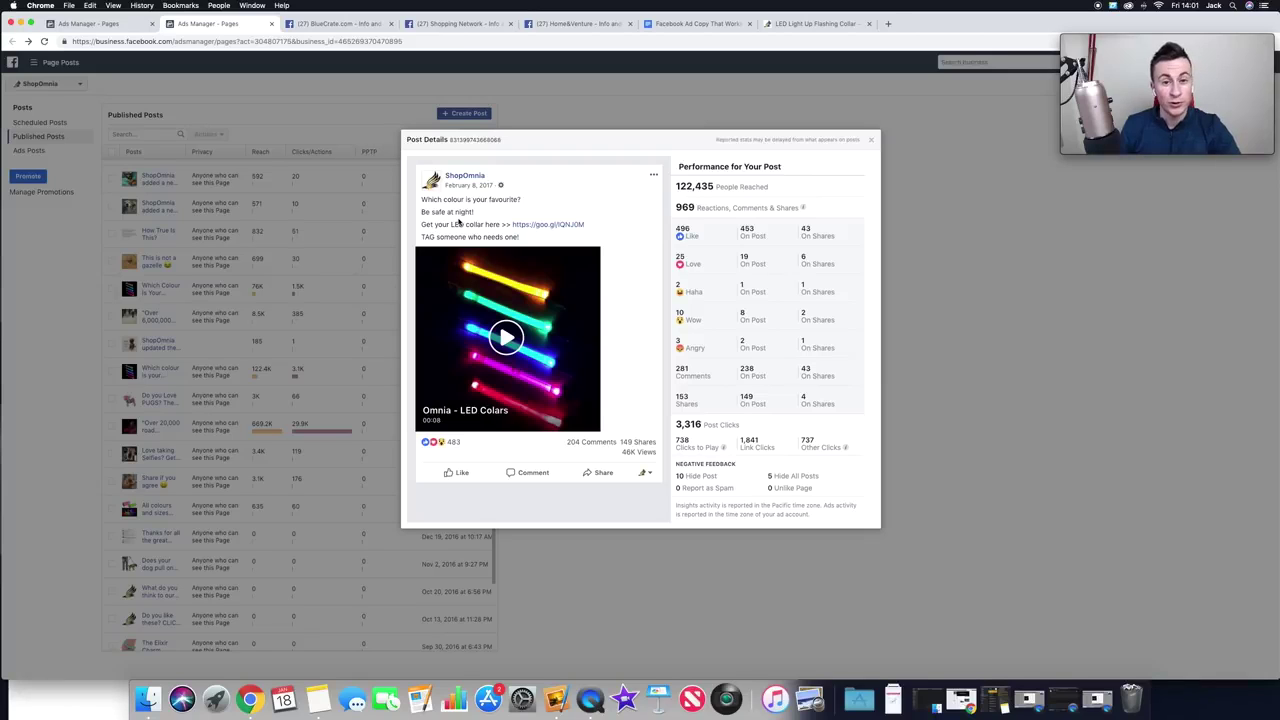
left_click(118, 24)
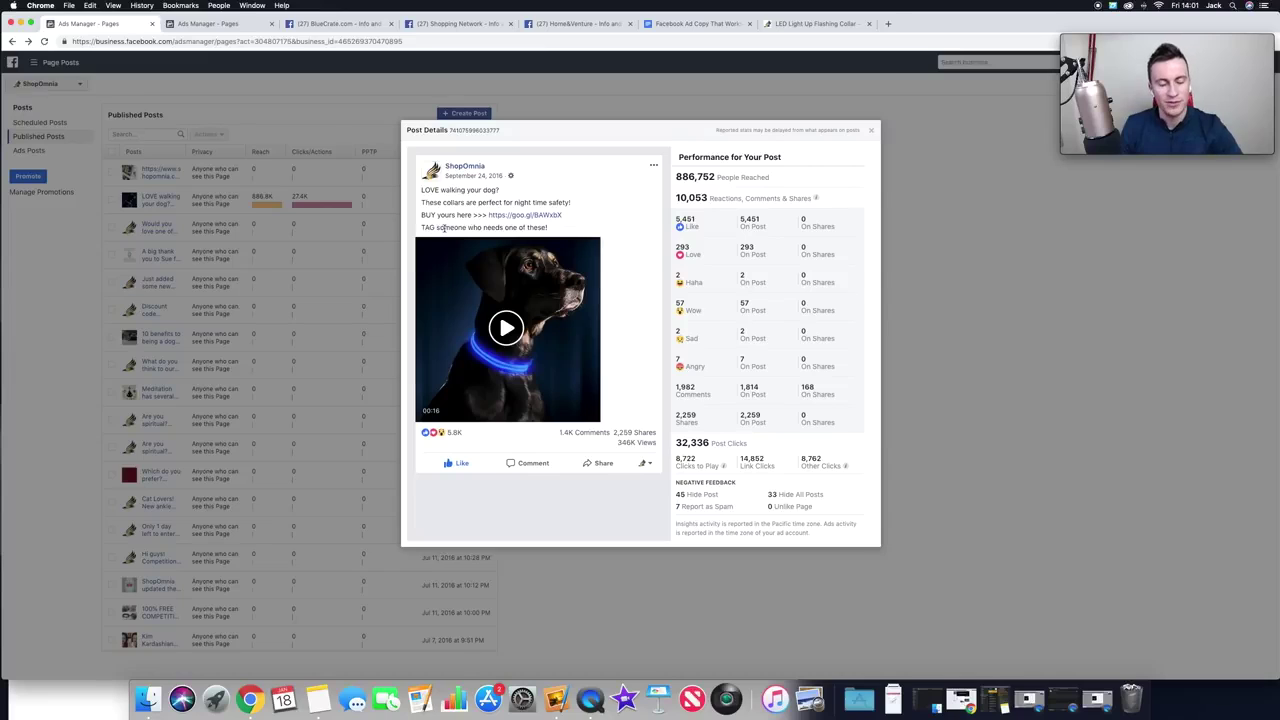
left_click(207, 26)
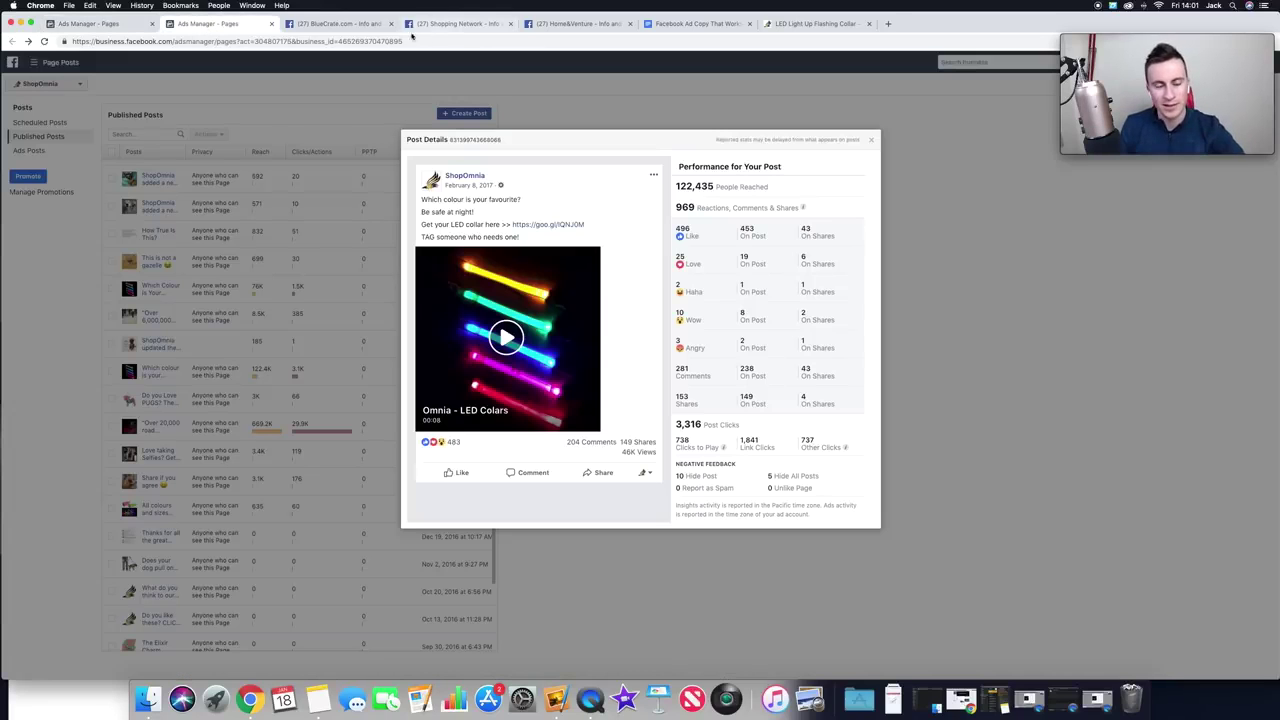
Step: Show BlueCrate.com's Info and Ads page with its snoring-device ad linking to bluecrate.com
left_click(340, 23)
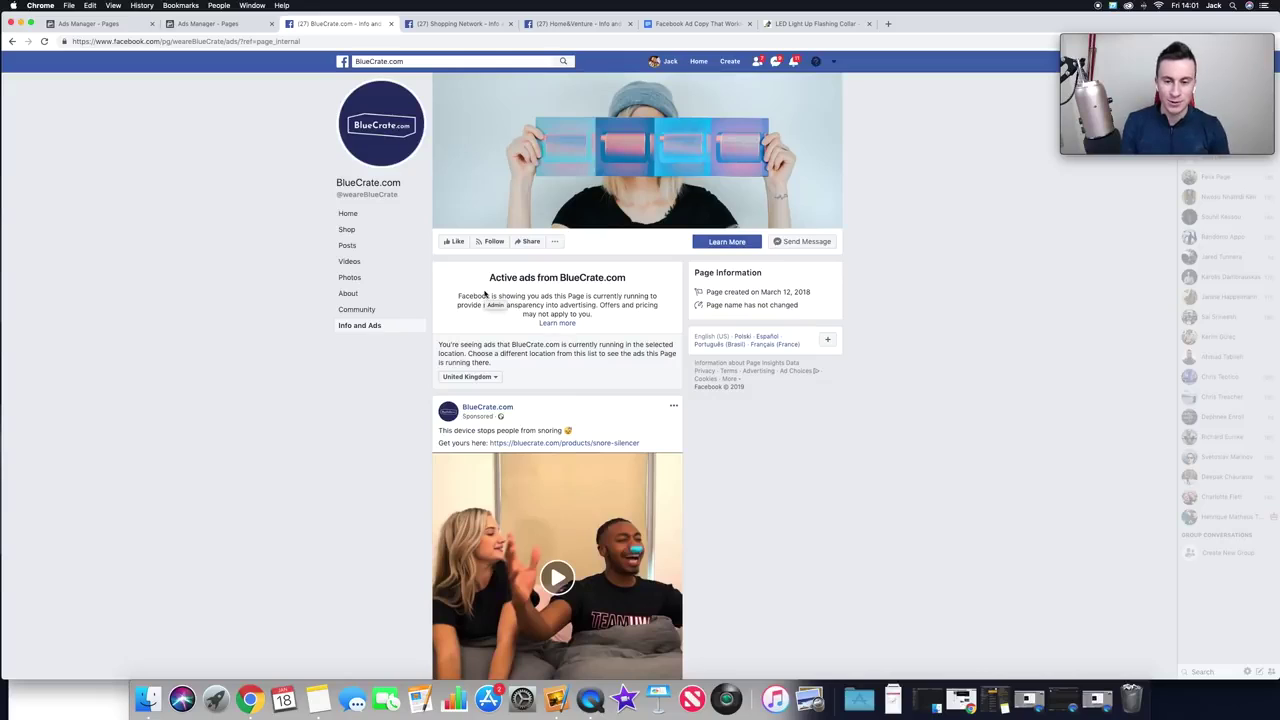
left_click(1105, 46)
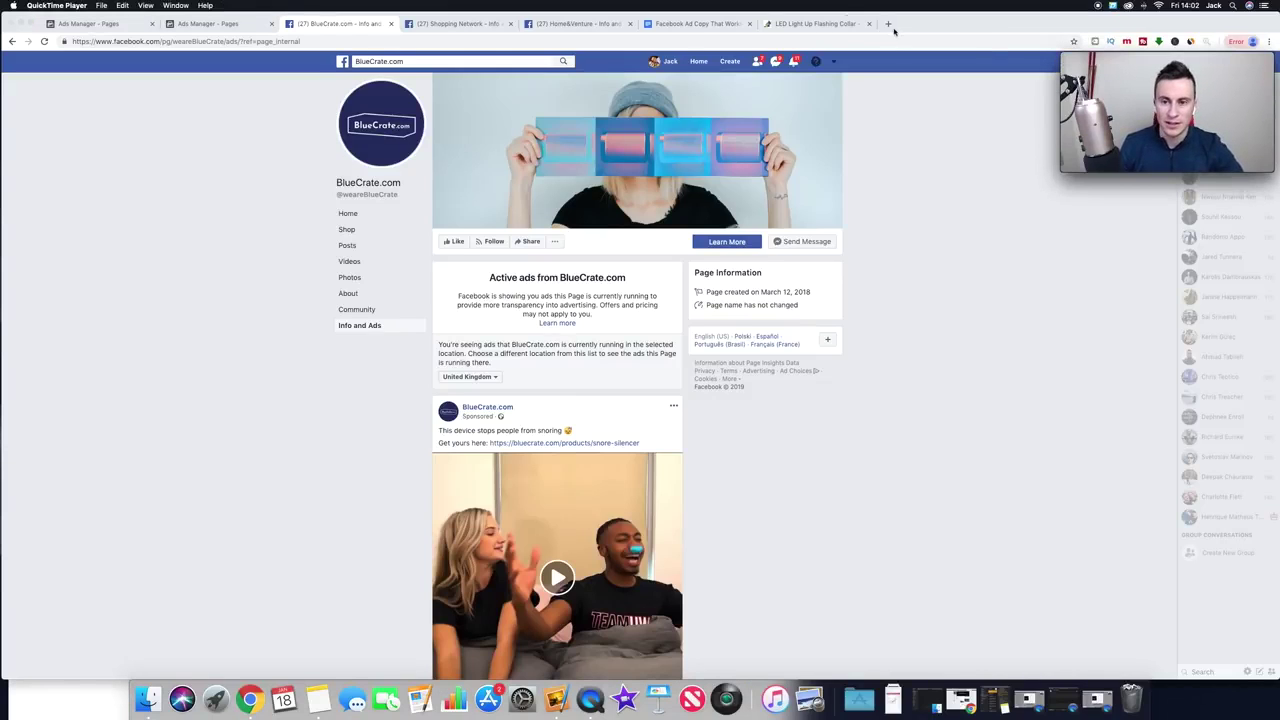
Step: In a new tab, run a Google search for 'bluecre'
left_click(888, 23)
type("blue")
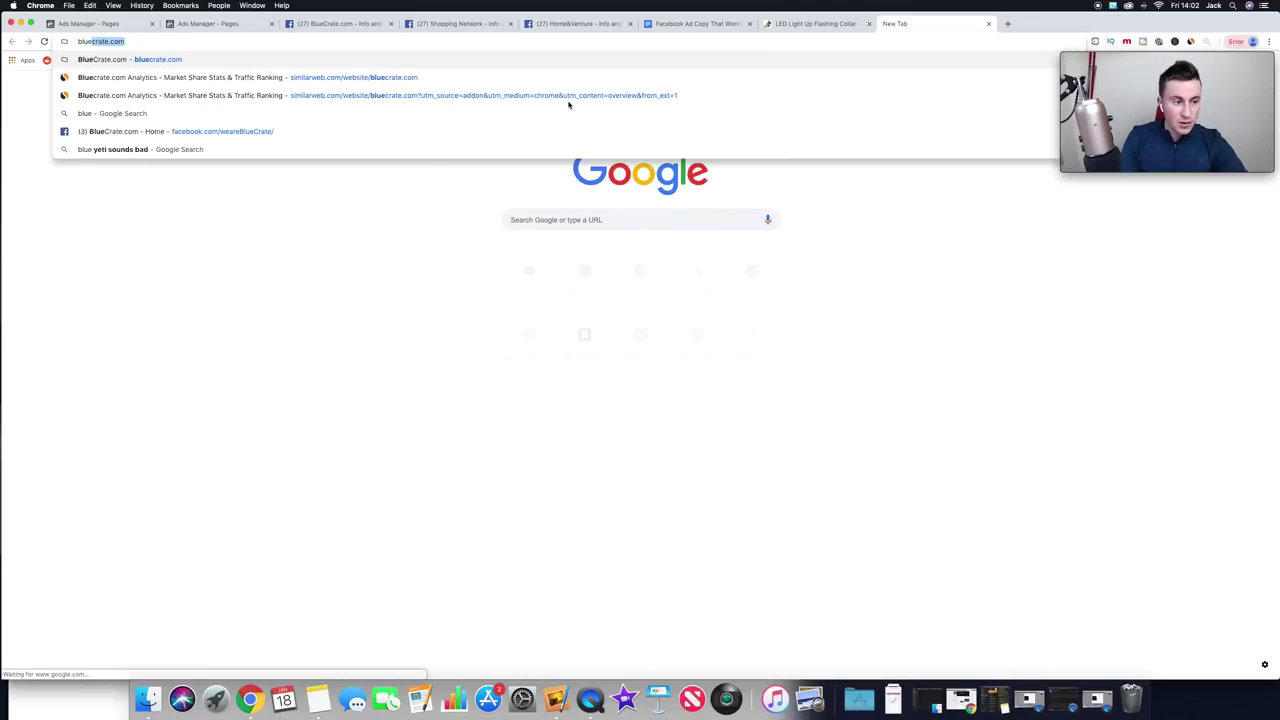
type("cre")
key("Return")
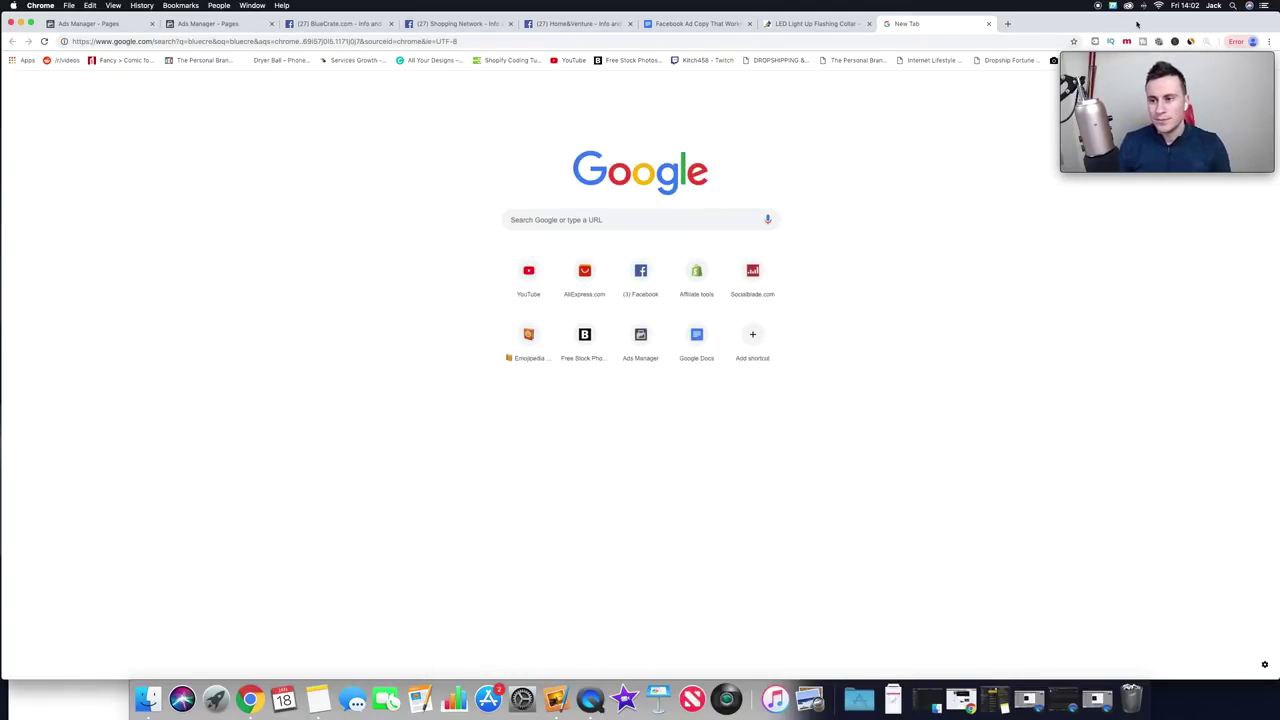
left_click_drag(1148, 60, 97, 548)
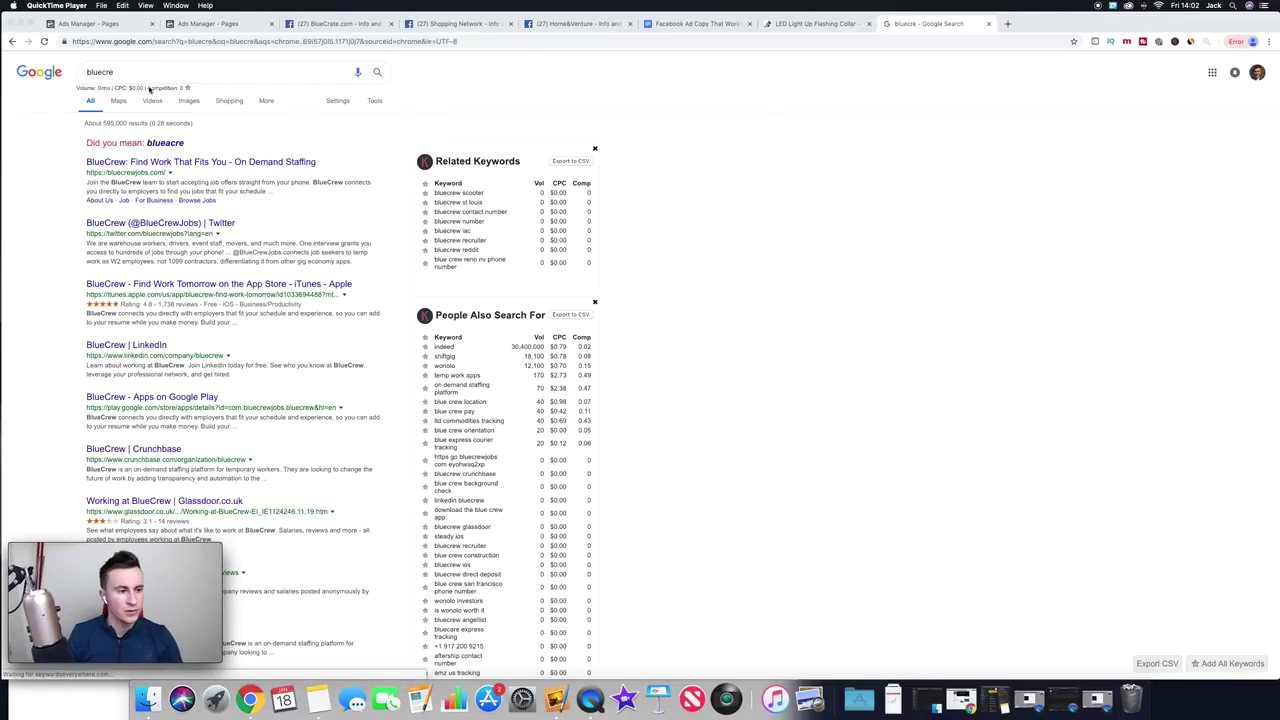
Step: Load bluecrate.com from the address bar and look over the storefront homepage
left_click(163, 40)
type("bluecrate.com")
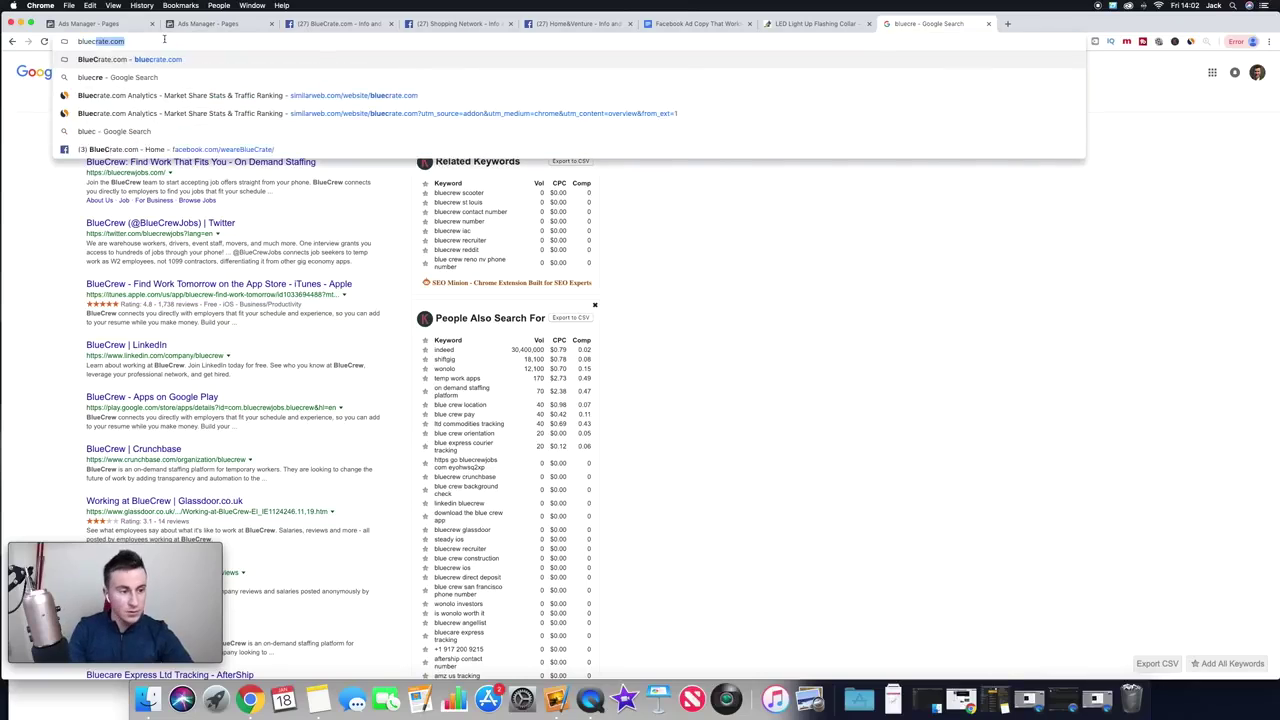
key("Return")
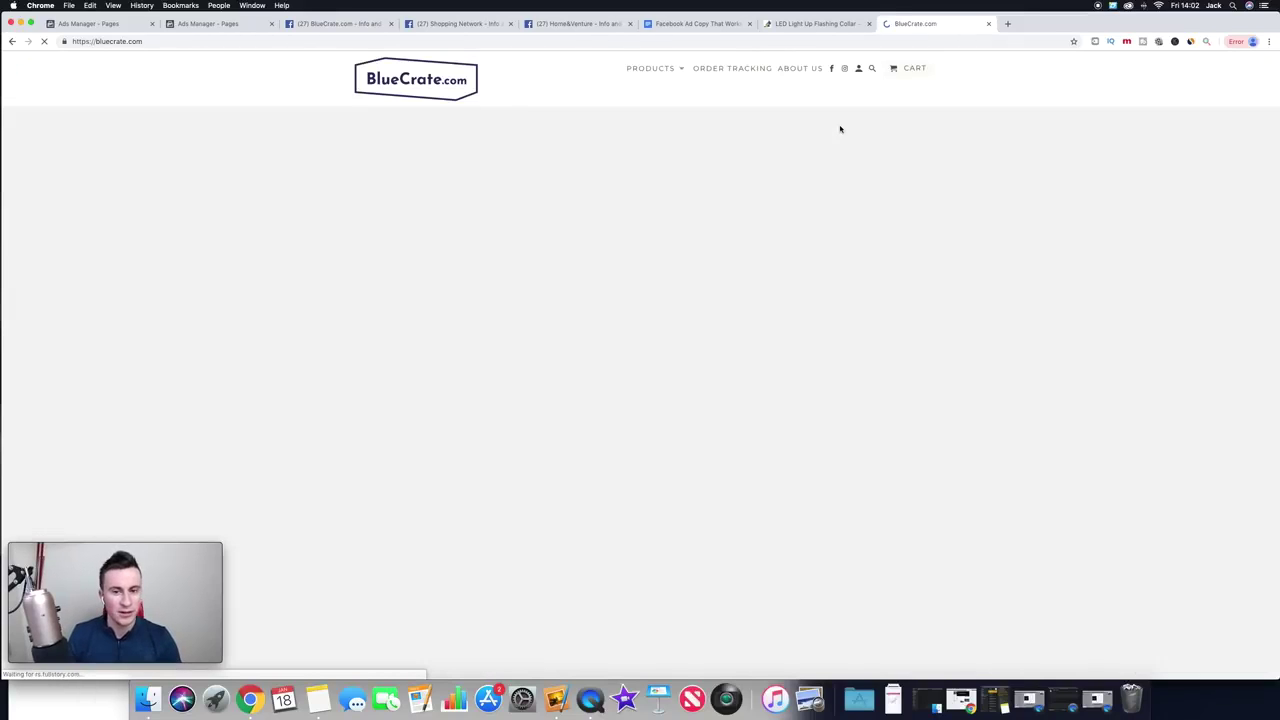
scroll(875, 210, "down", 5)
scroll(885, 208, "up", 5)
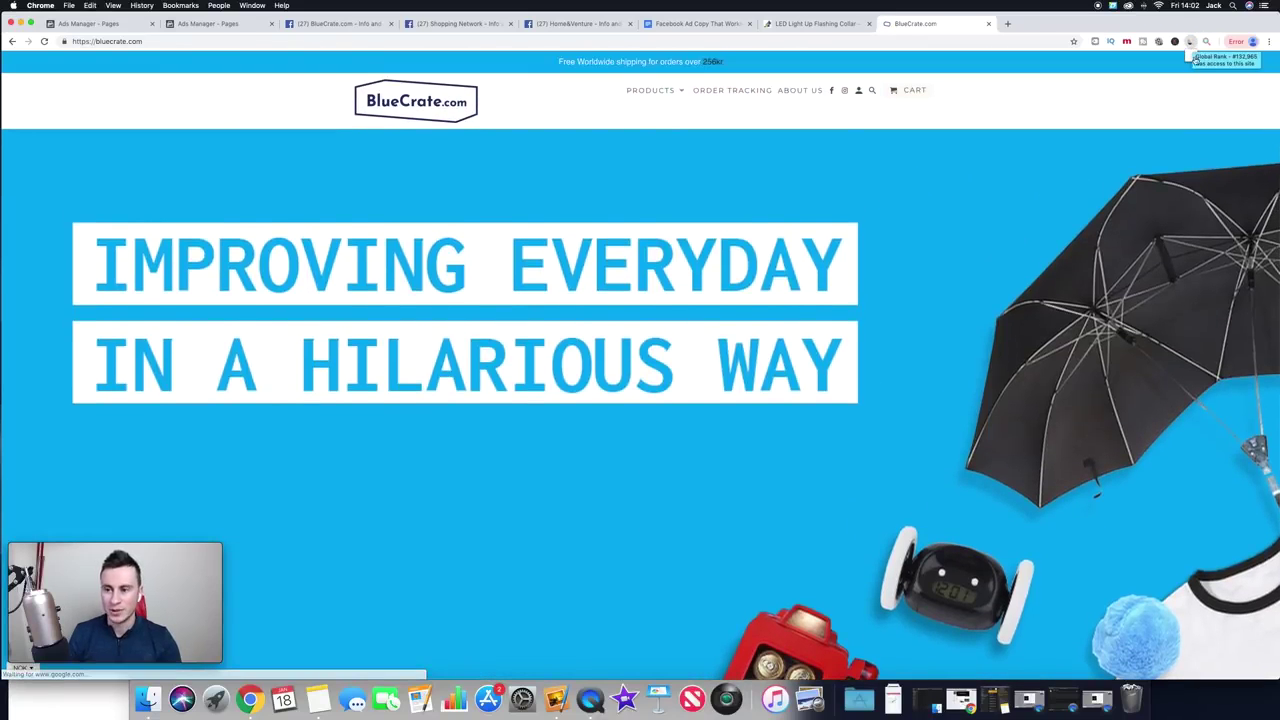
Step: Show SimilarWeb stats for bluecrate.com: 132,965 global rank, 434.9K visits, monthly visits chart
left_click(1190, 42)
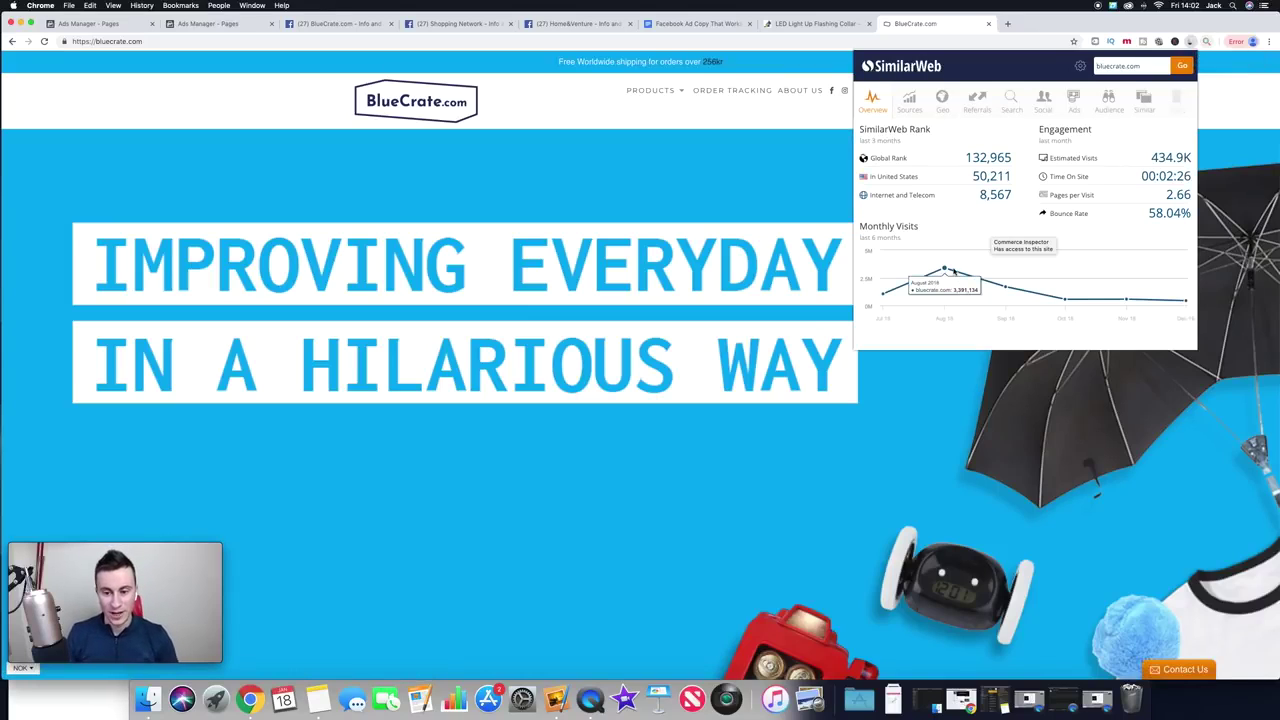
mouse_move(1066, 300)
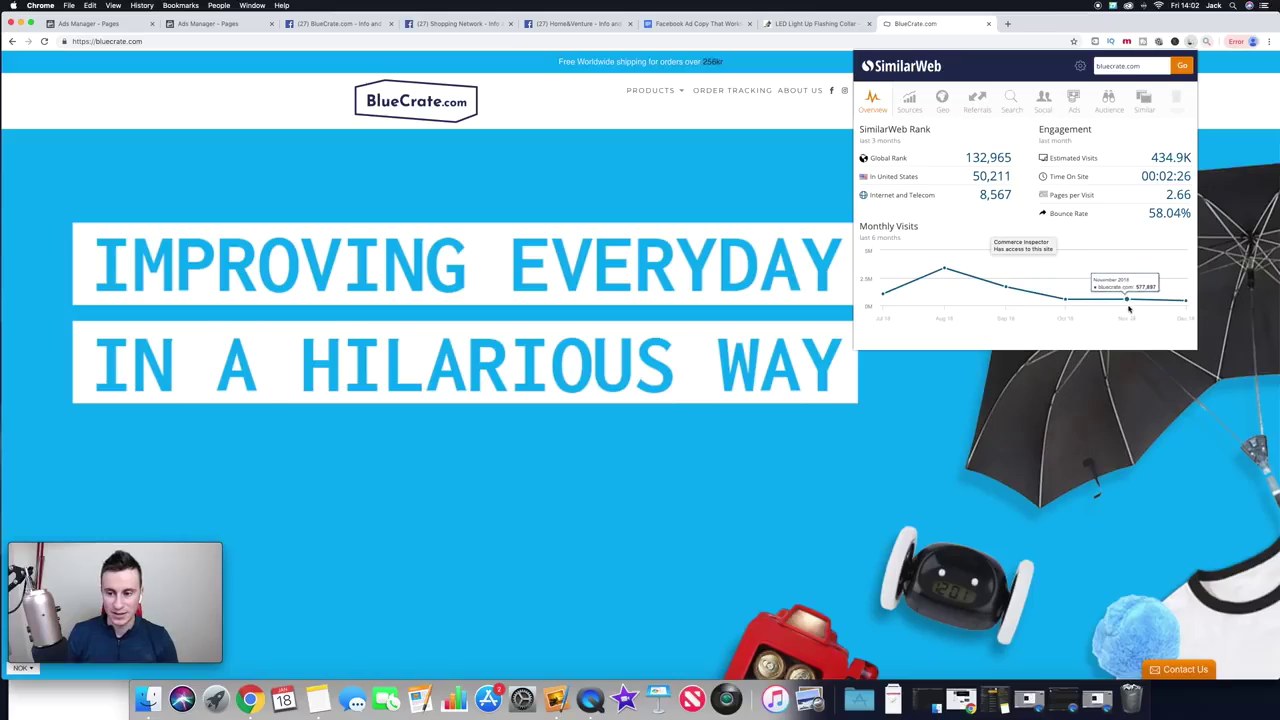
mouse_move(1019, 294)
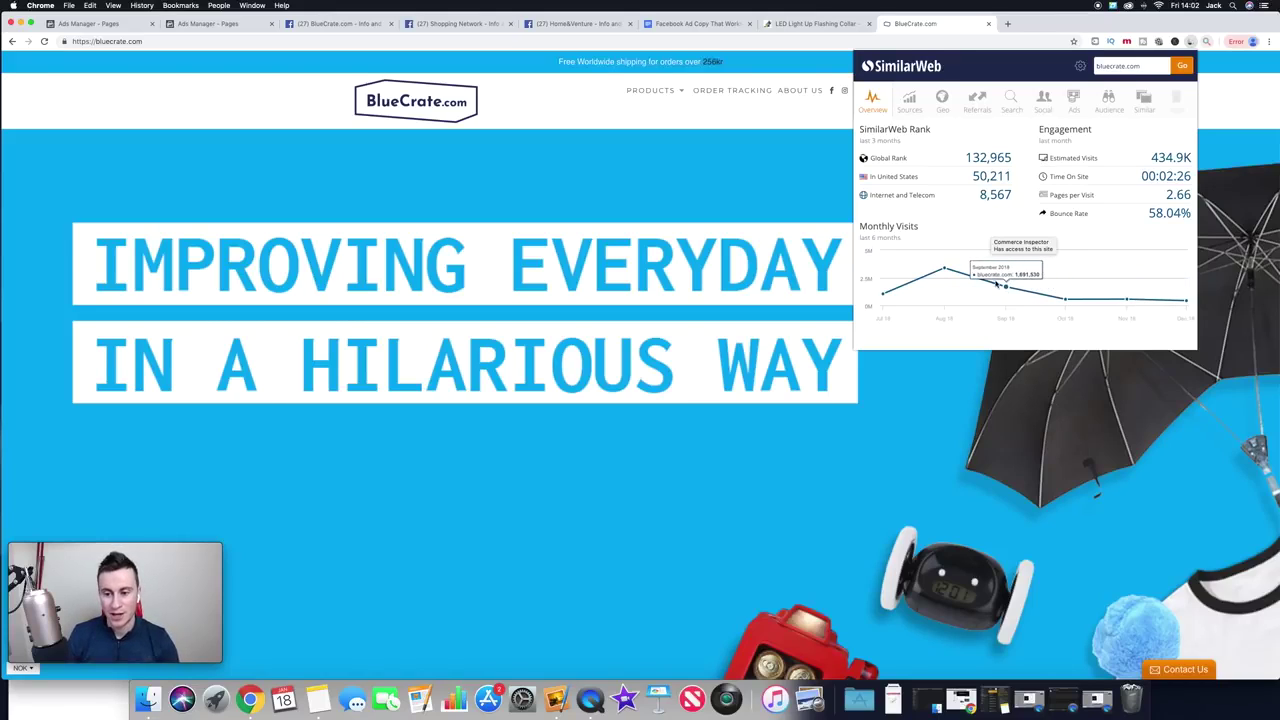
mouse_move(945, 271)
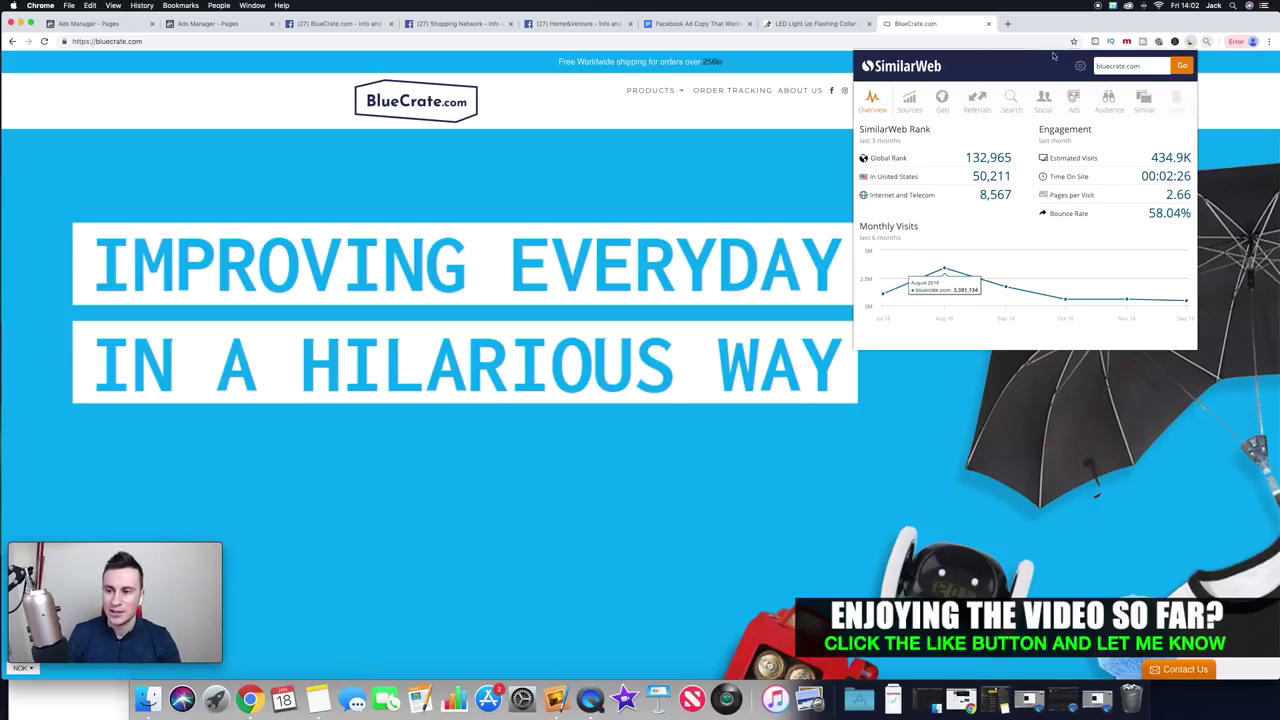
Step: Open Commerce Inspector on bluecrate.com and review its recently launched products
left_click(1206, 42)
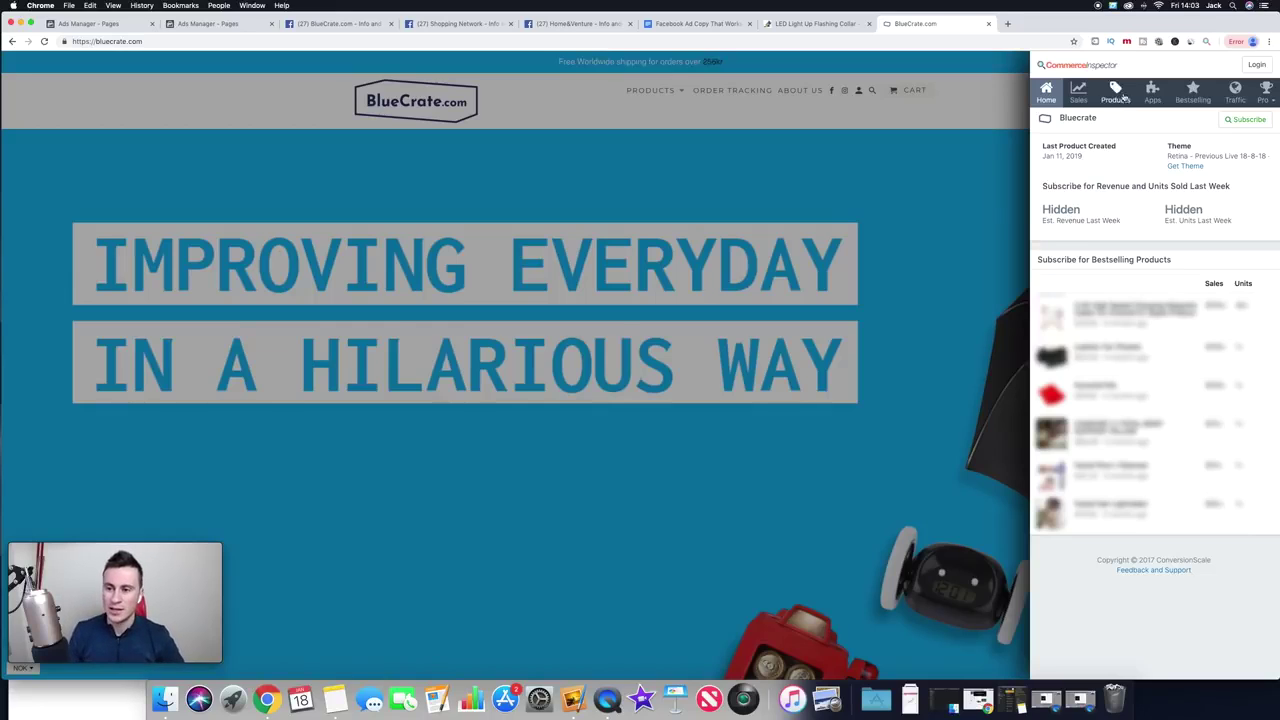
left_click(1115, 92)
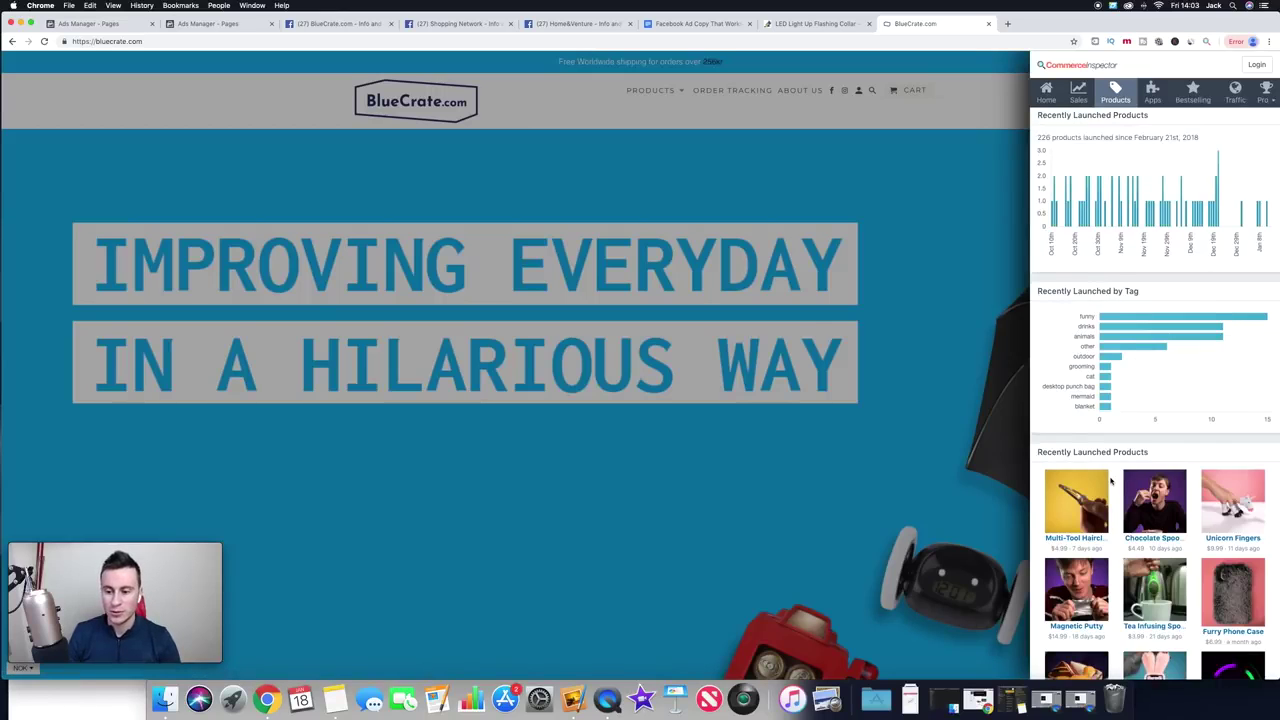
scroll(1110, 480, "down", 3)
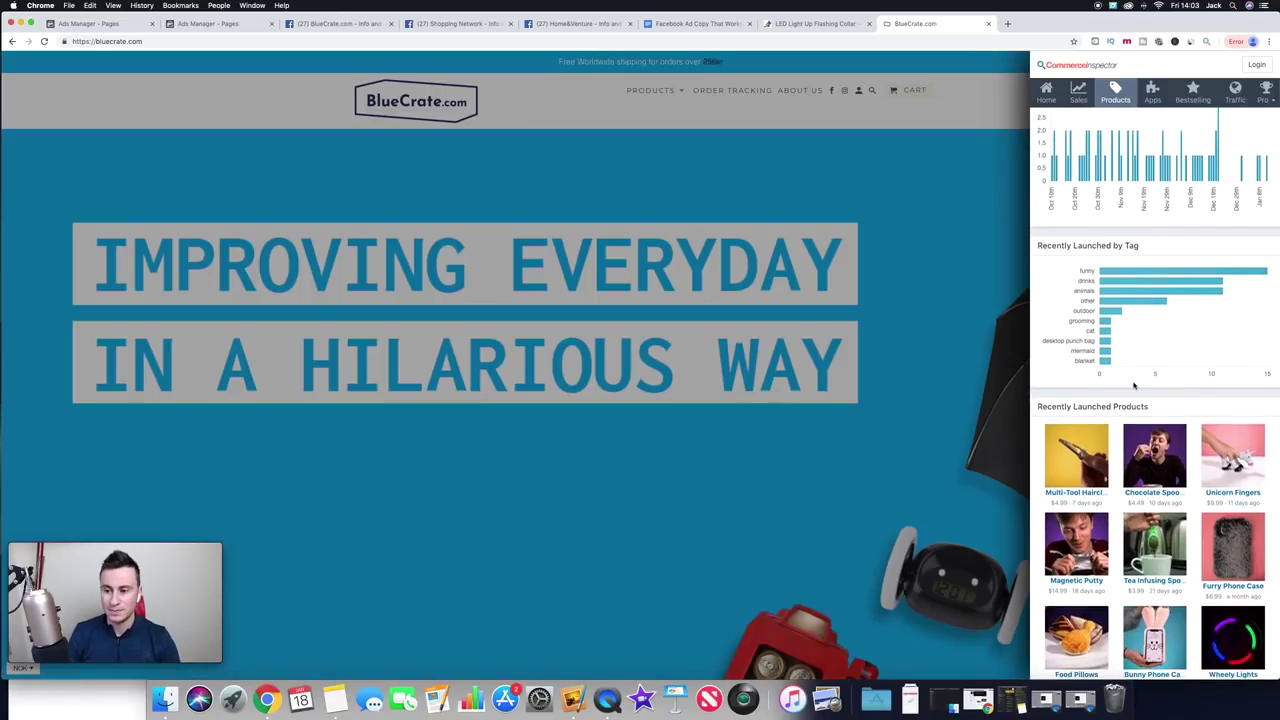
scroll(1136, 387, "up", 1)
Step: Check the store's installed apps, then bring up its best-selling products collection
left_click(1152, 92)
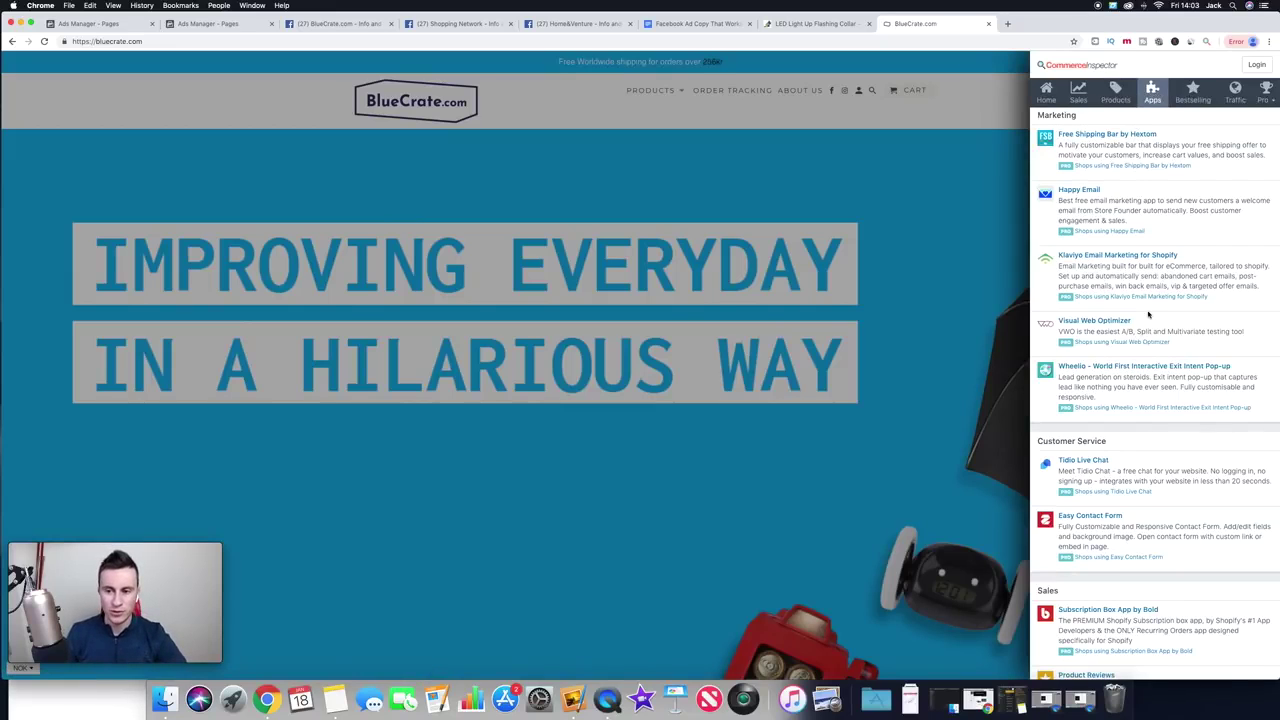
scroll(1148, 314, "down", 3)
scroll(1160, 300, "up", 3)
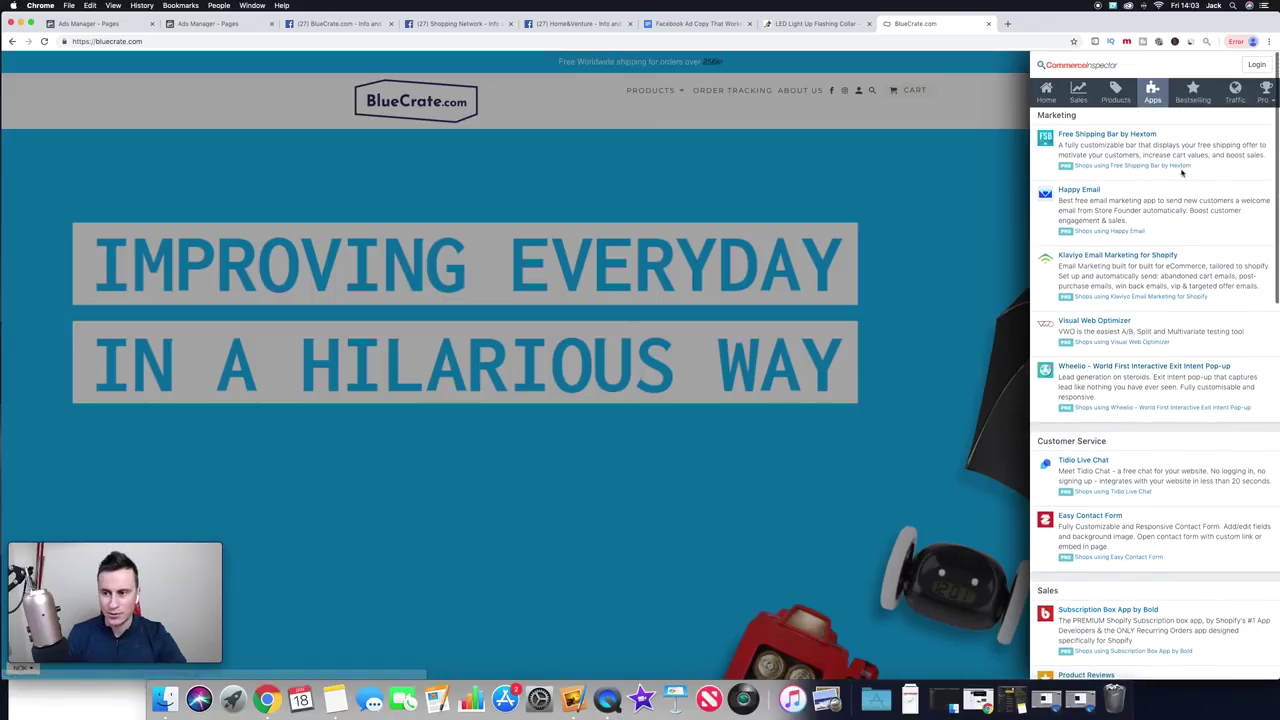
left_click(1195, 92)
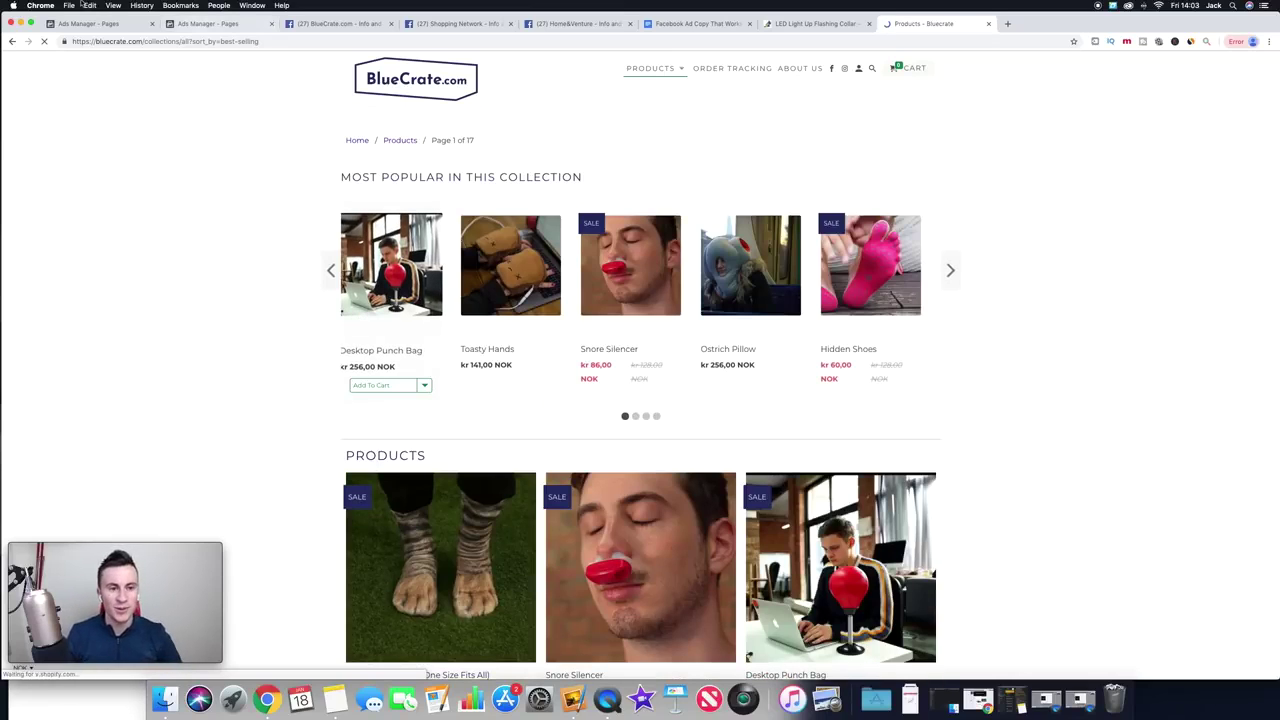
Step: Return to BlueCrate's Facebook ads page and check which countries its ads run in
key("super+3")
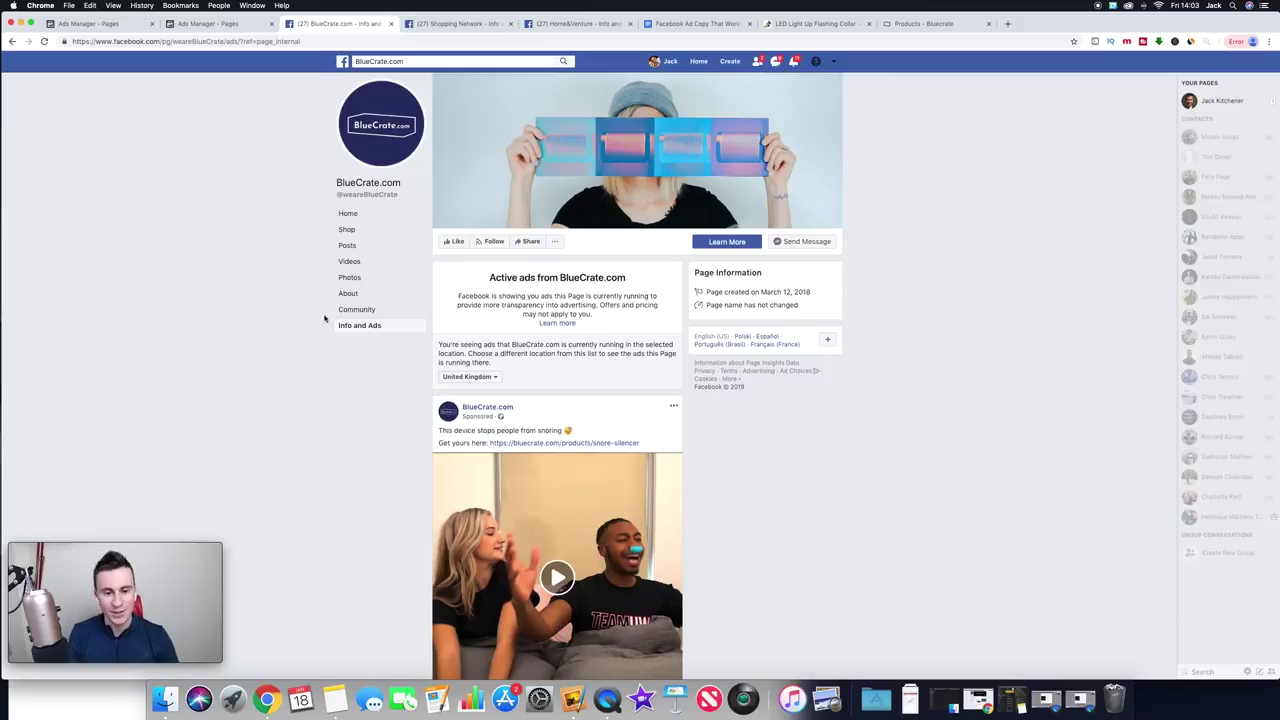
scroll(688, 272, "down", 3)
scroll(683, 266, "up", 3)
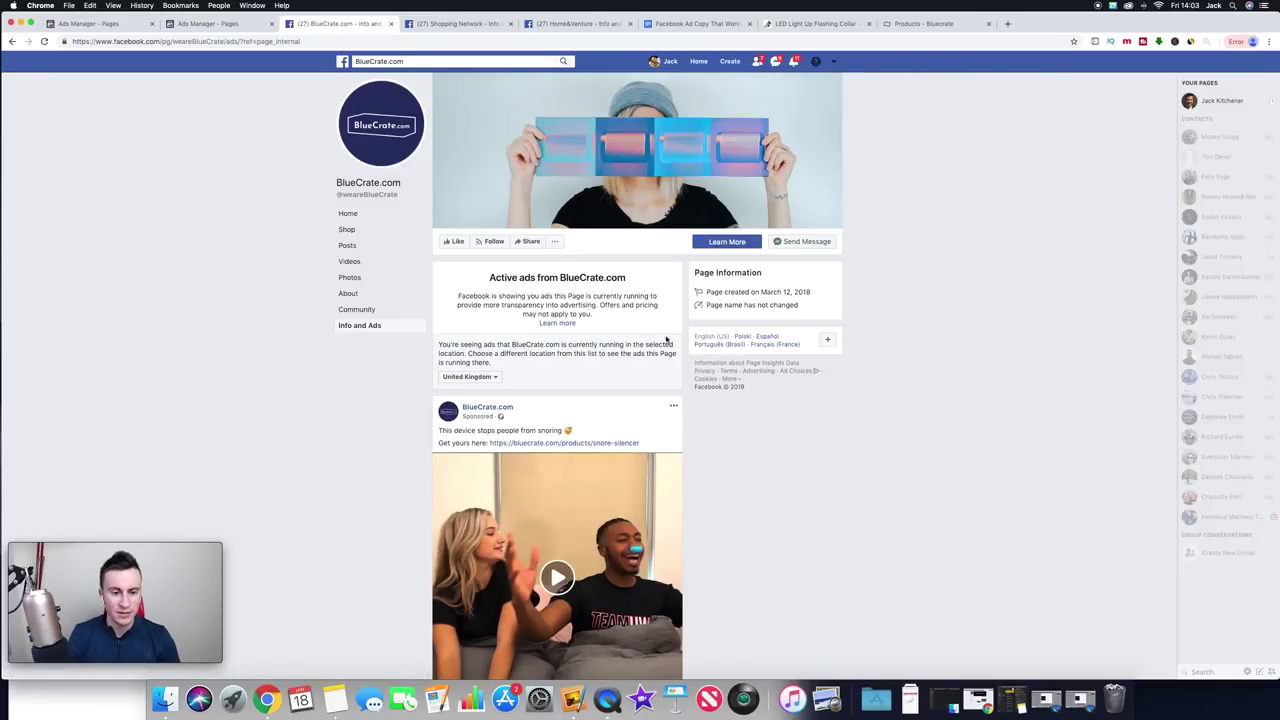
scroll(683, 323, "down", 2)
left_click(476, 305)
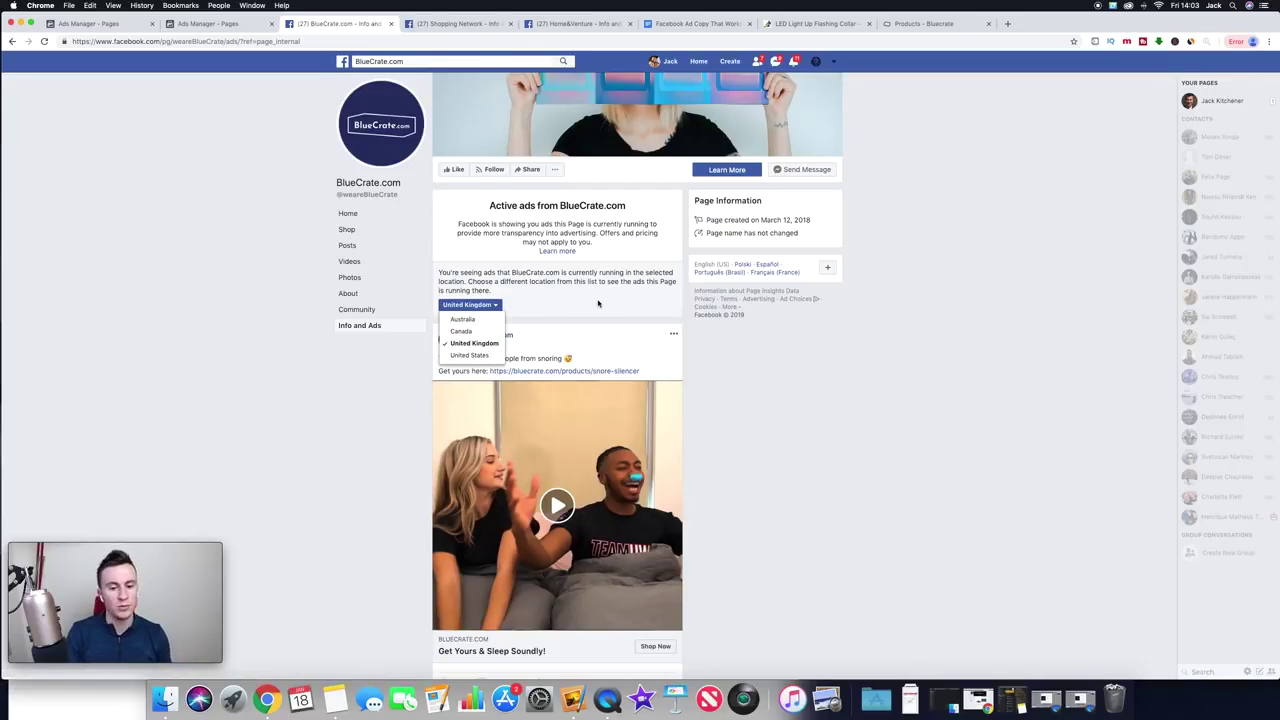
left_click(682, 305)
Step: Pause BlueCrate's Paw Socks video ad to read its opening line, then go to Shopping Network's ads
scroll(688, 312, "down", 5)
scroll(688, 312, "down", 3)
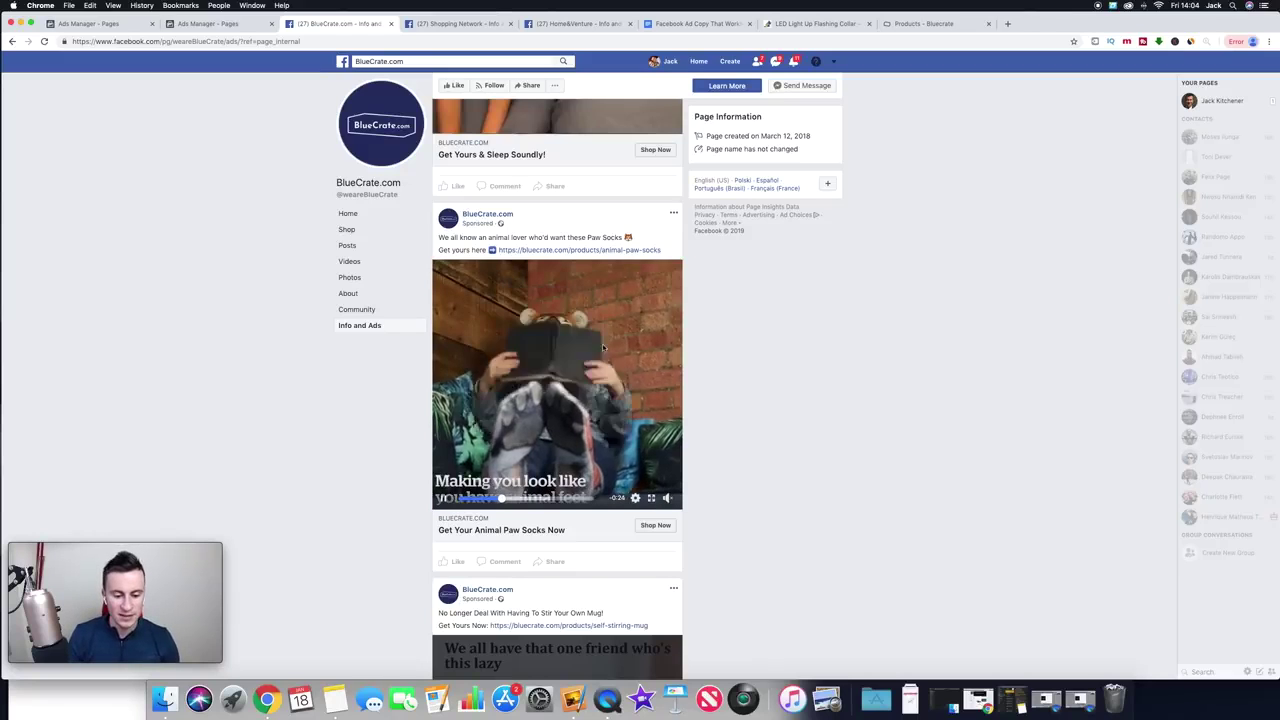
scroll(686, 323, "down", 2)
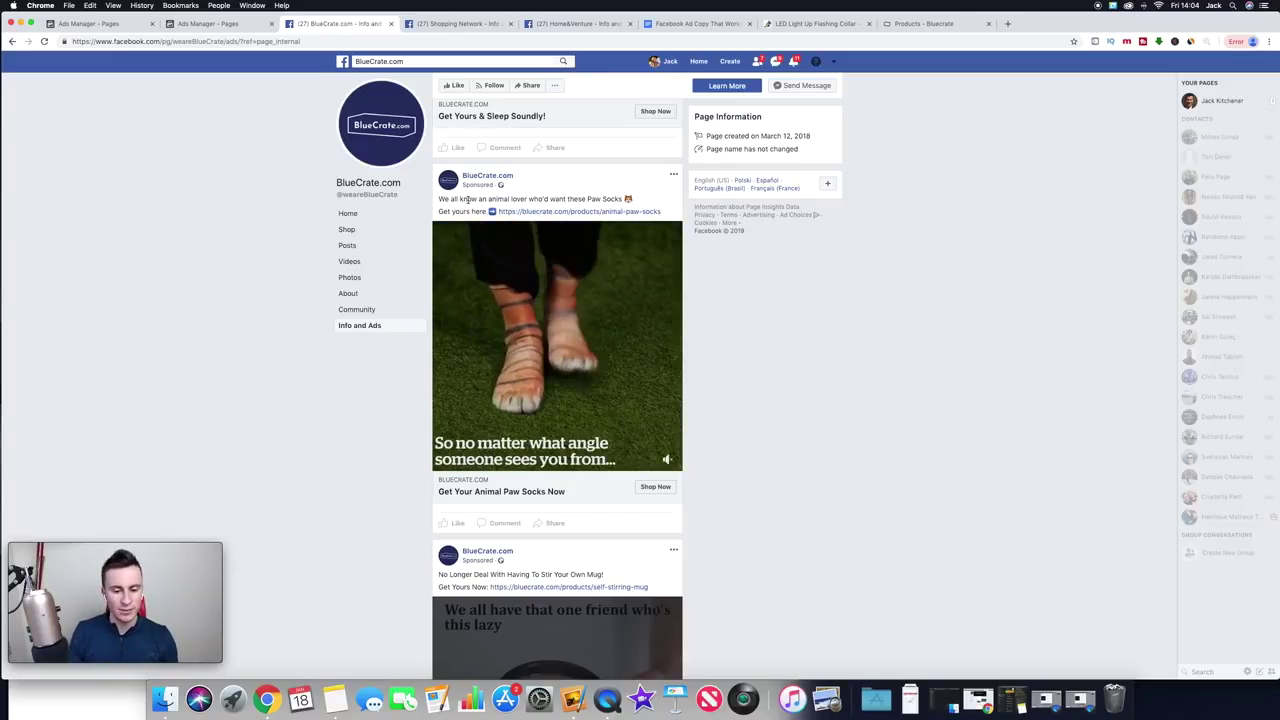
left_click(650, 450)
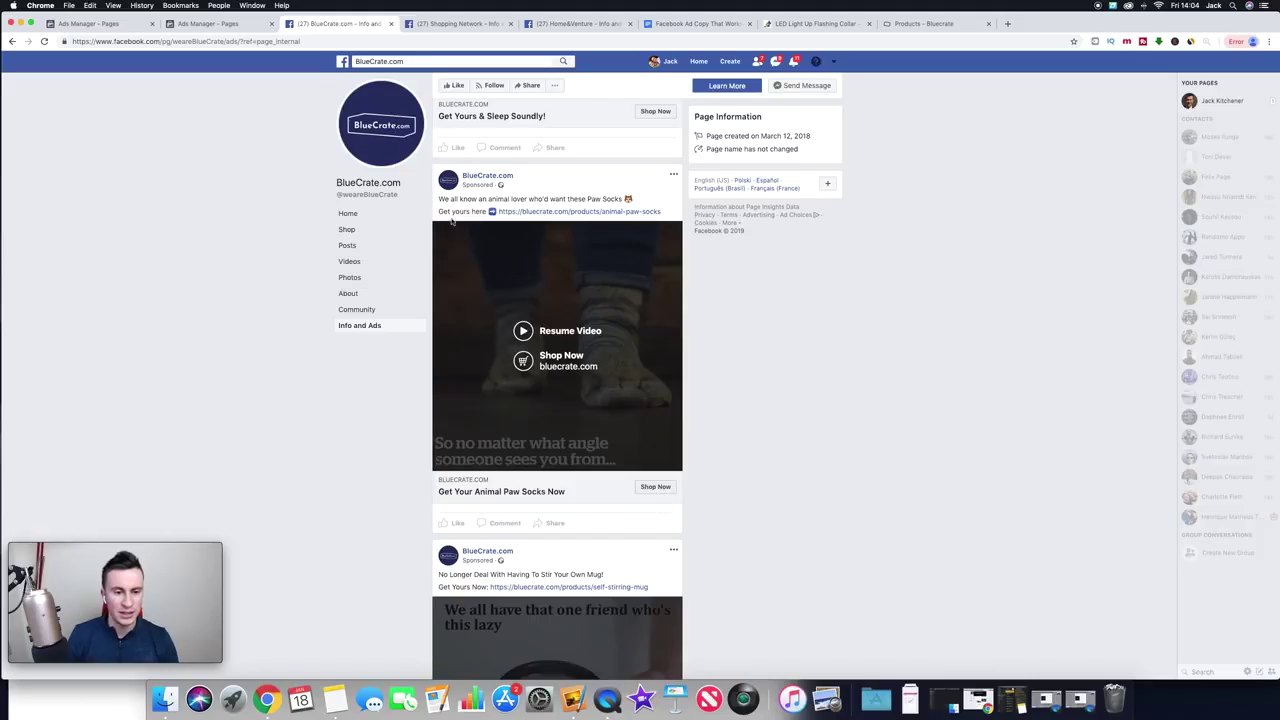
left_click_drag(440, 200, 616, 199)
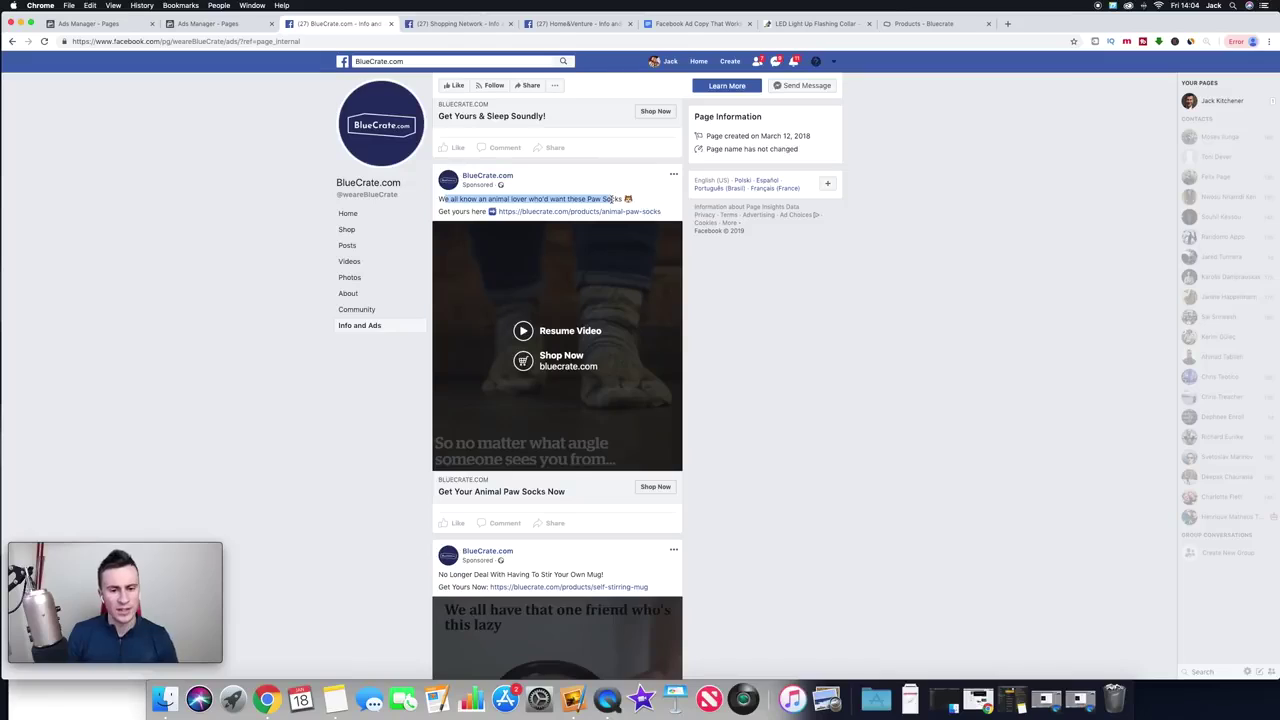
left_click(647, 198)
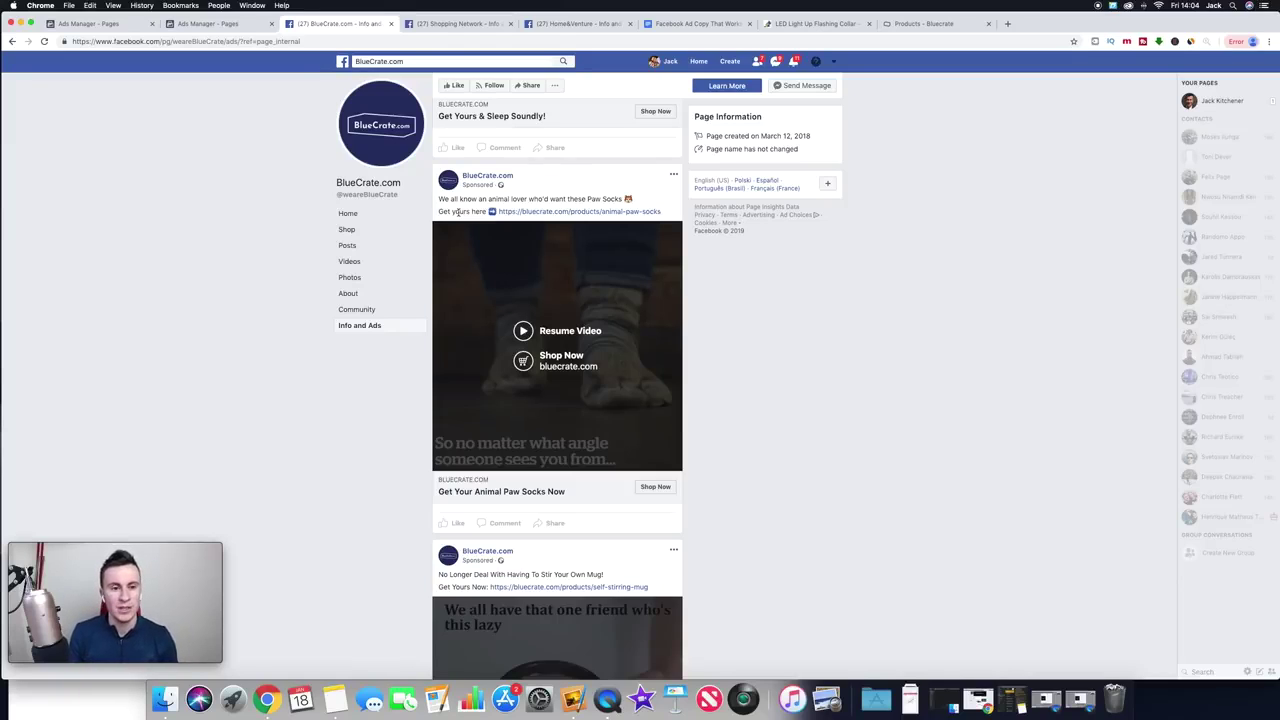
left_click(430, 26)
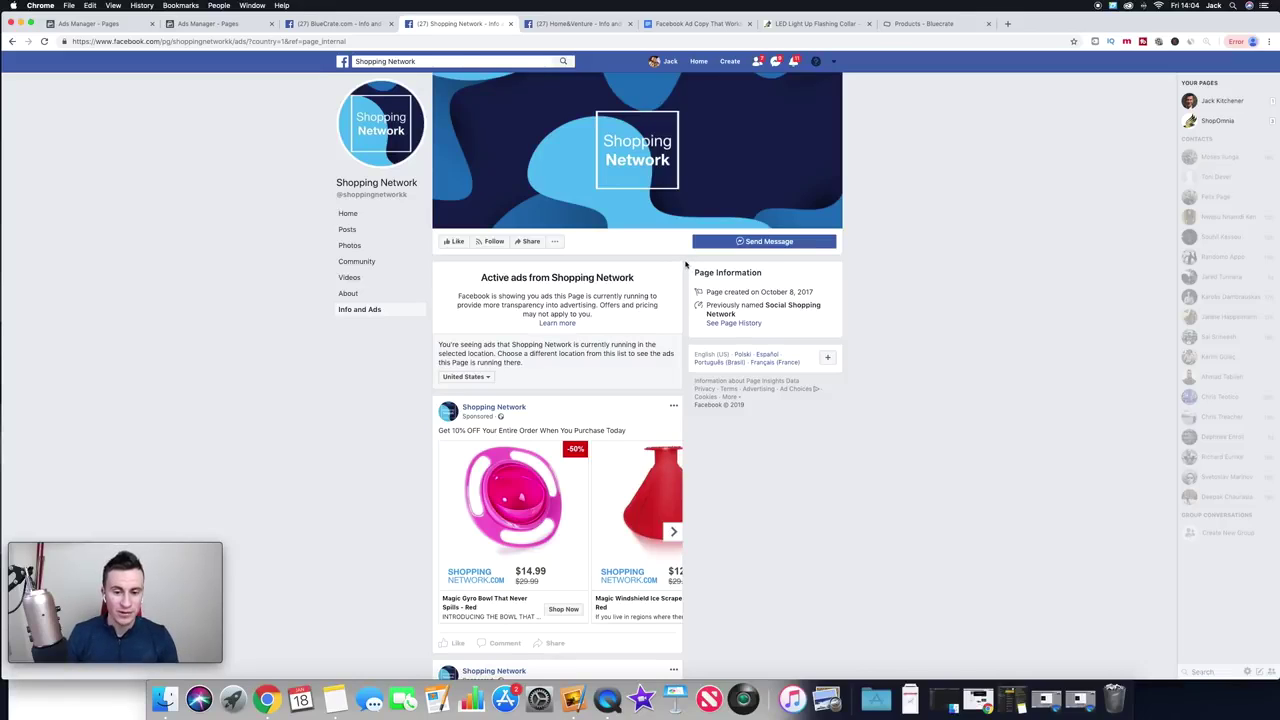
Step: Advance Shopping Network's carousel to the $14.99 Stainless Steel Nut Cracker and highlight the 'Get 10% OFF' headline
scroll(686, 264, "down", 1)
scroll(686, 264, "down", 1)
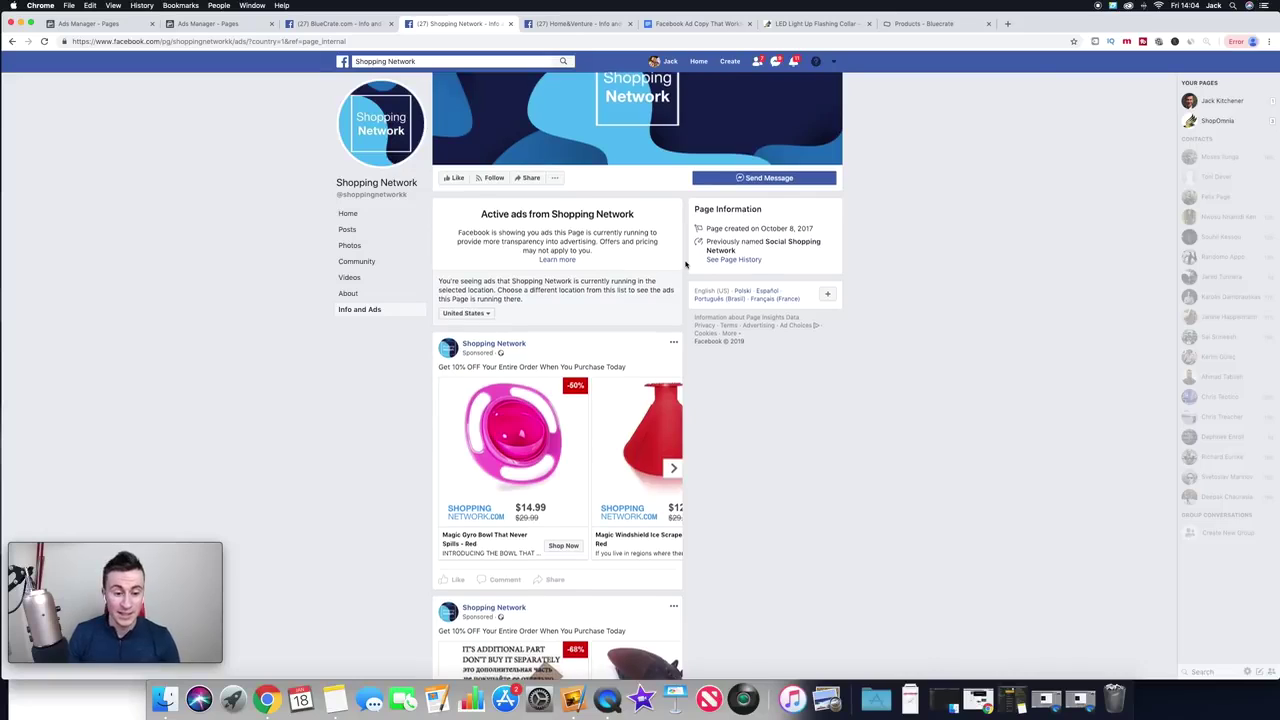
scroll(686, 264, "down", 4)
scroll(686, 264, "up", 1)
left_click(674, 298)
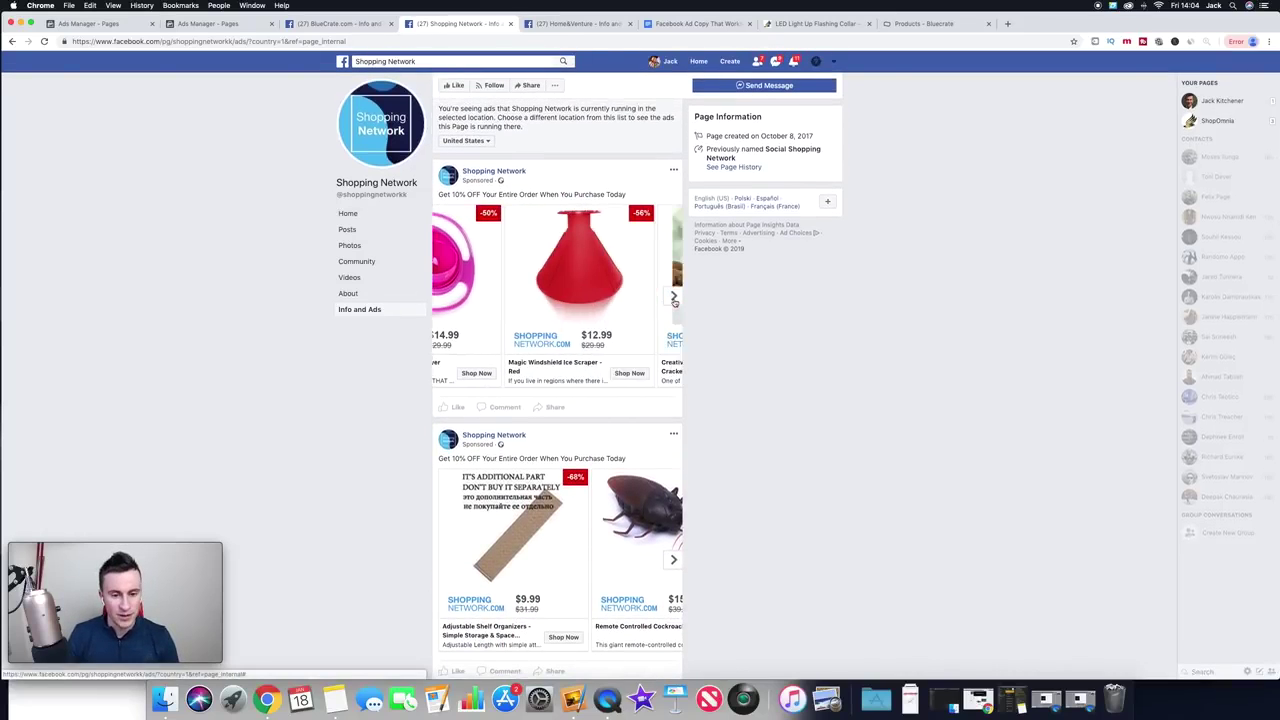
left_click(674, 296)
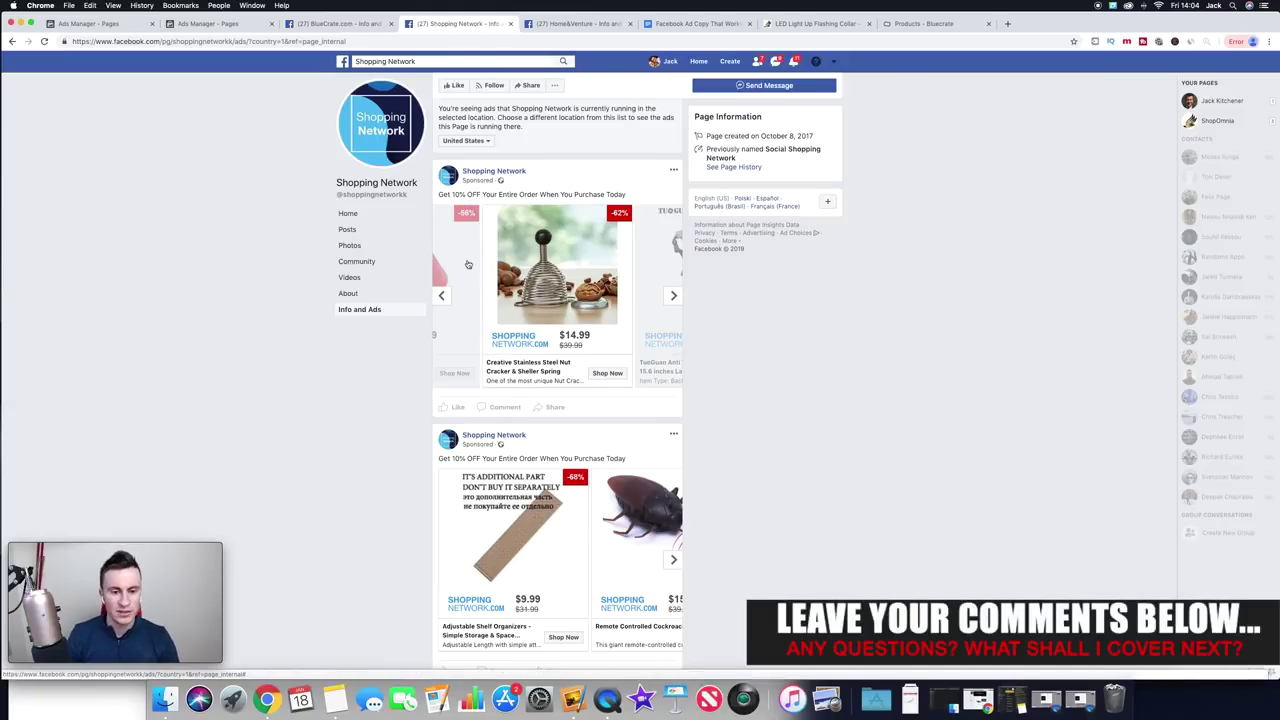
left_click_drag(438, 194, 625, 192)
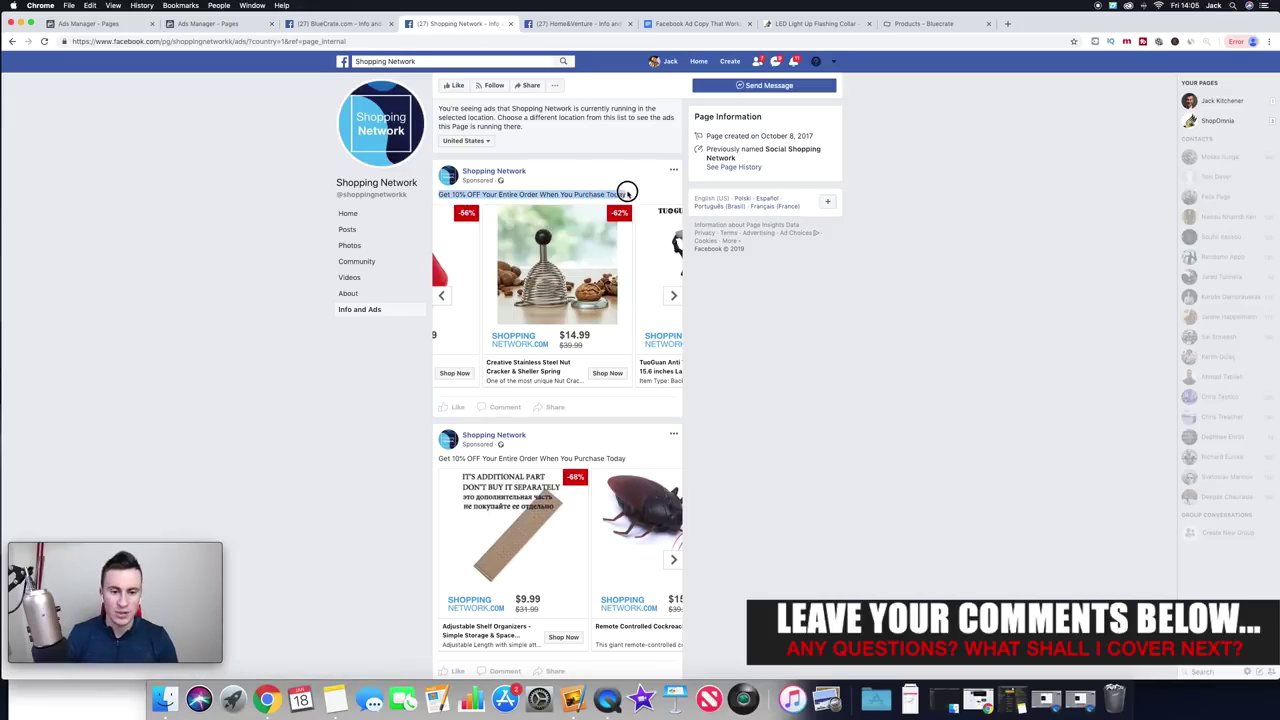
left_click(601, 197)
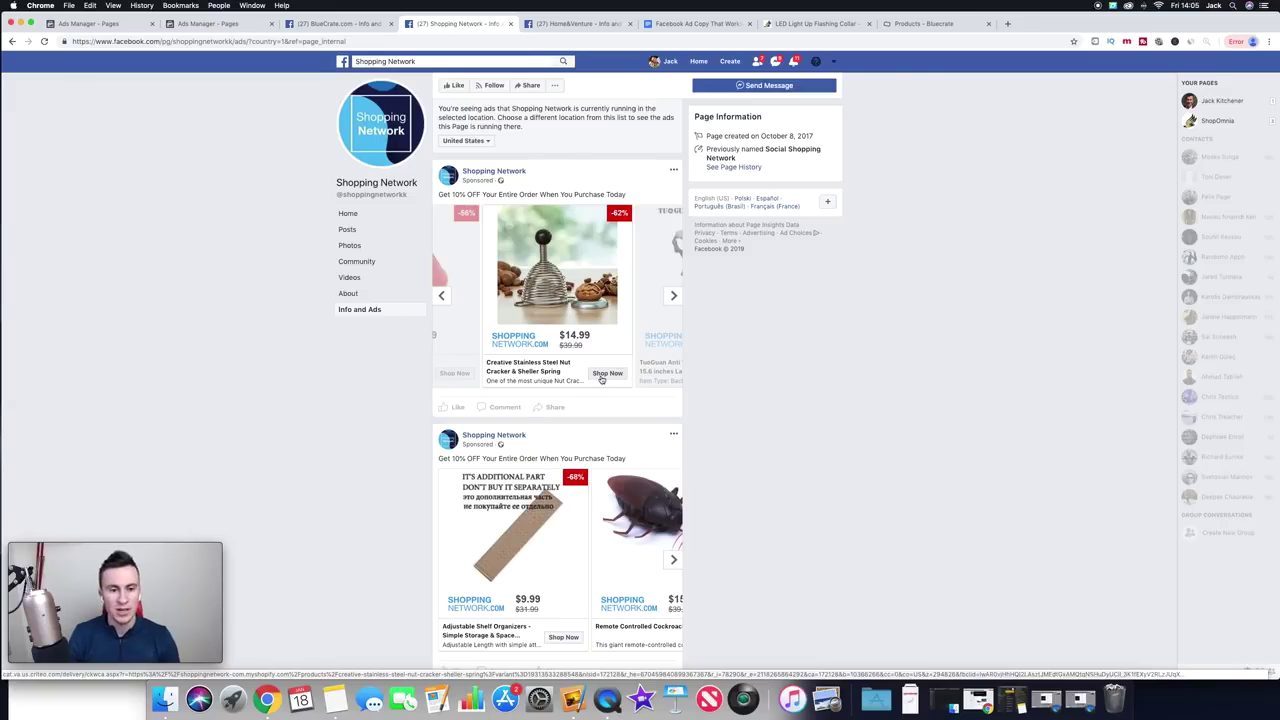
scroll(592, 200, "up", 2)
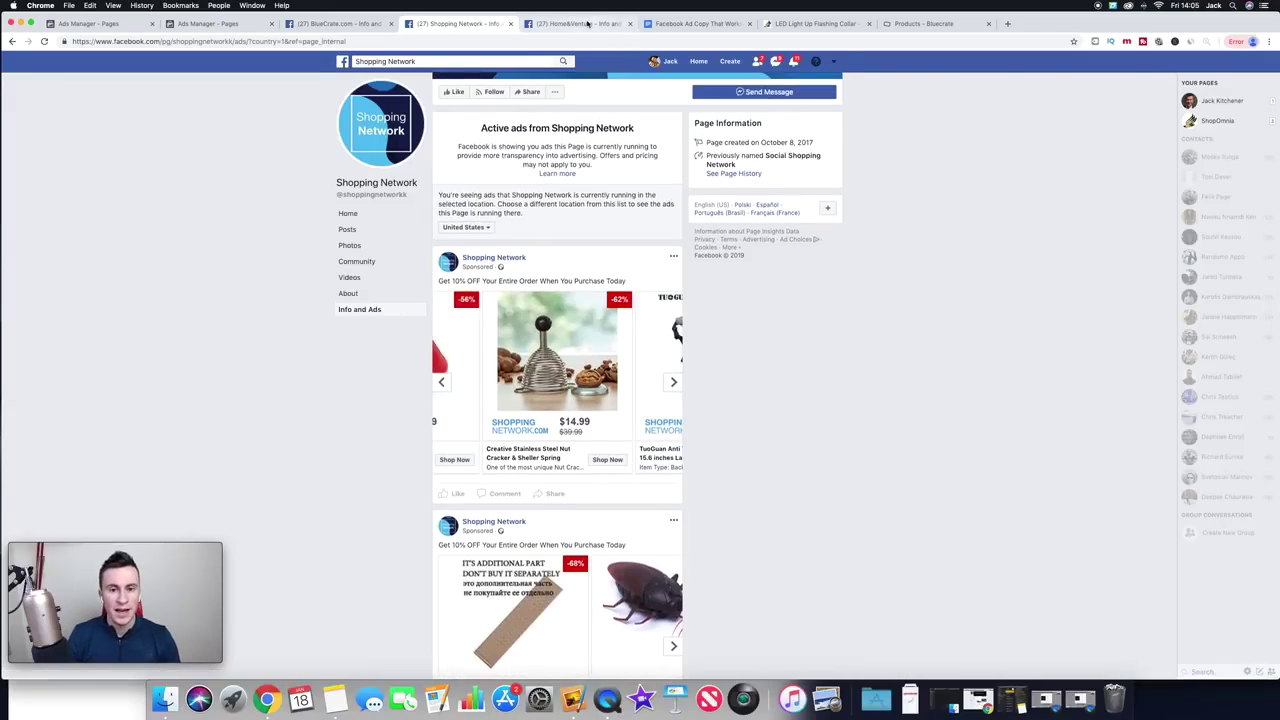
Step: Open Home&Venture's active ads, check the United Kingdom country list, and scroll to the Leg Pillow ads
left_click(588, 22)
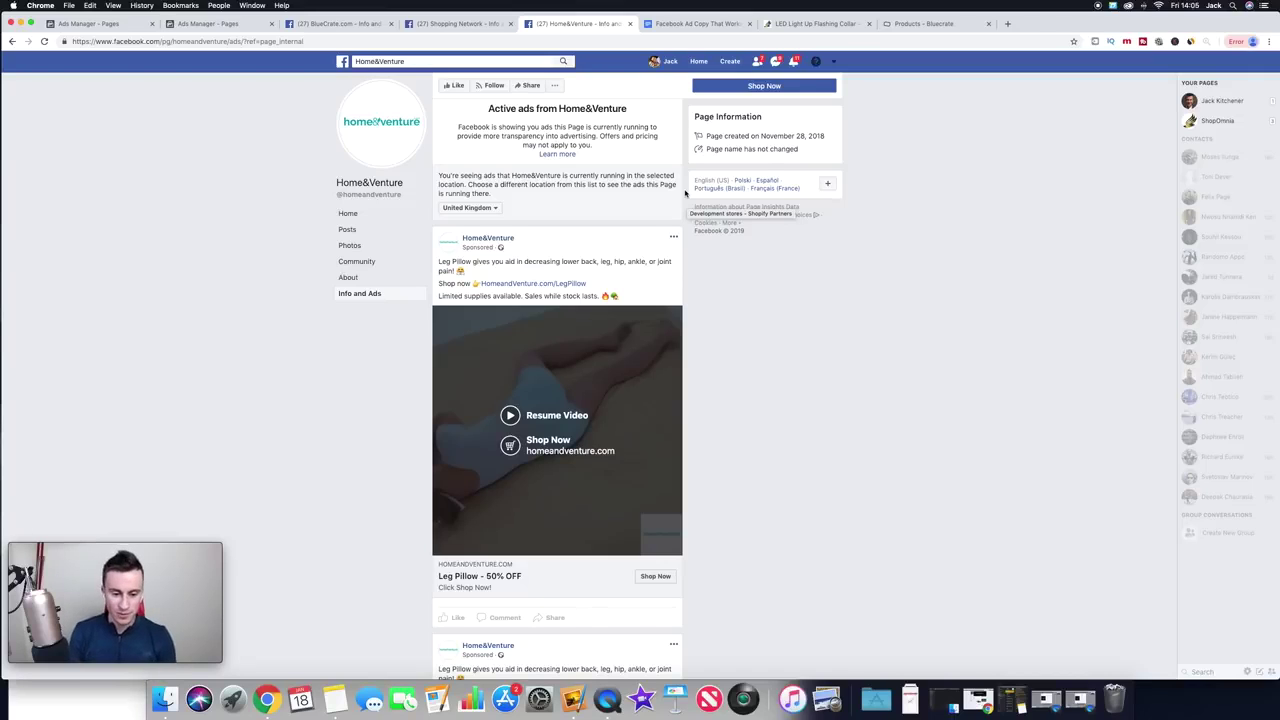
scroll(697, 280, "down", 3)
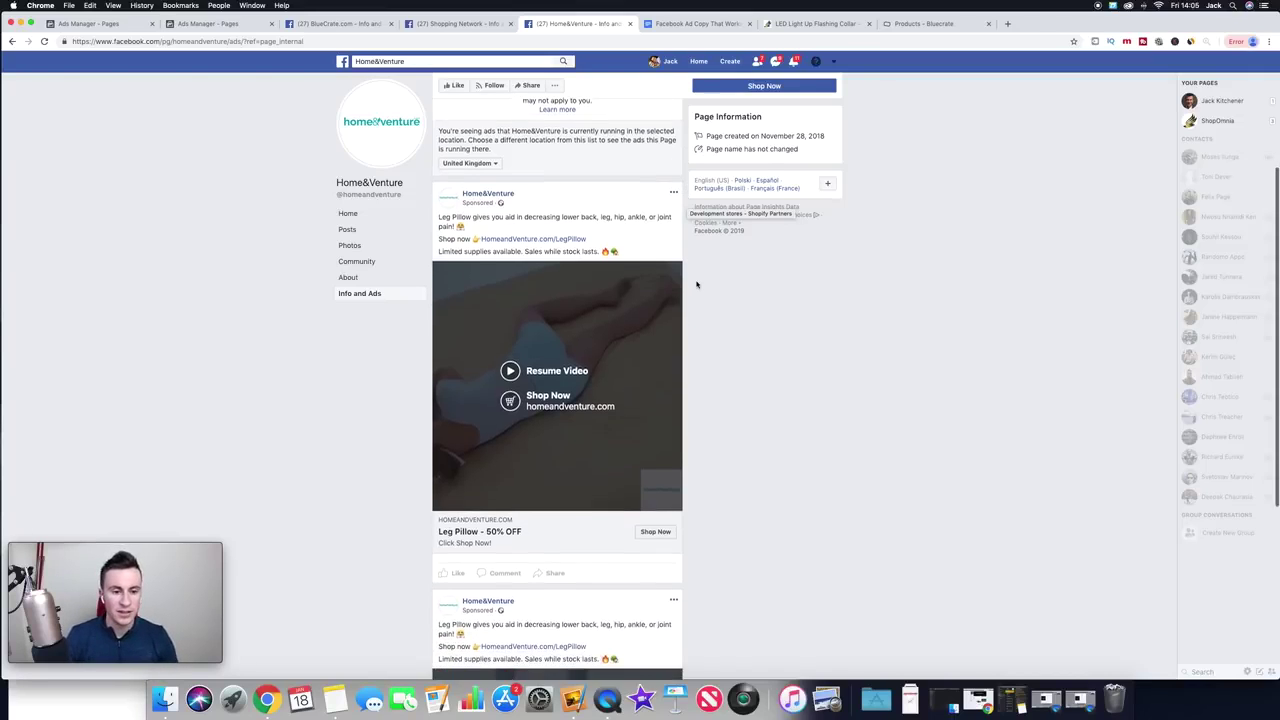
scroll(494, 326, "up", 5)
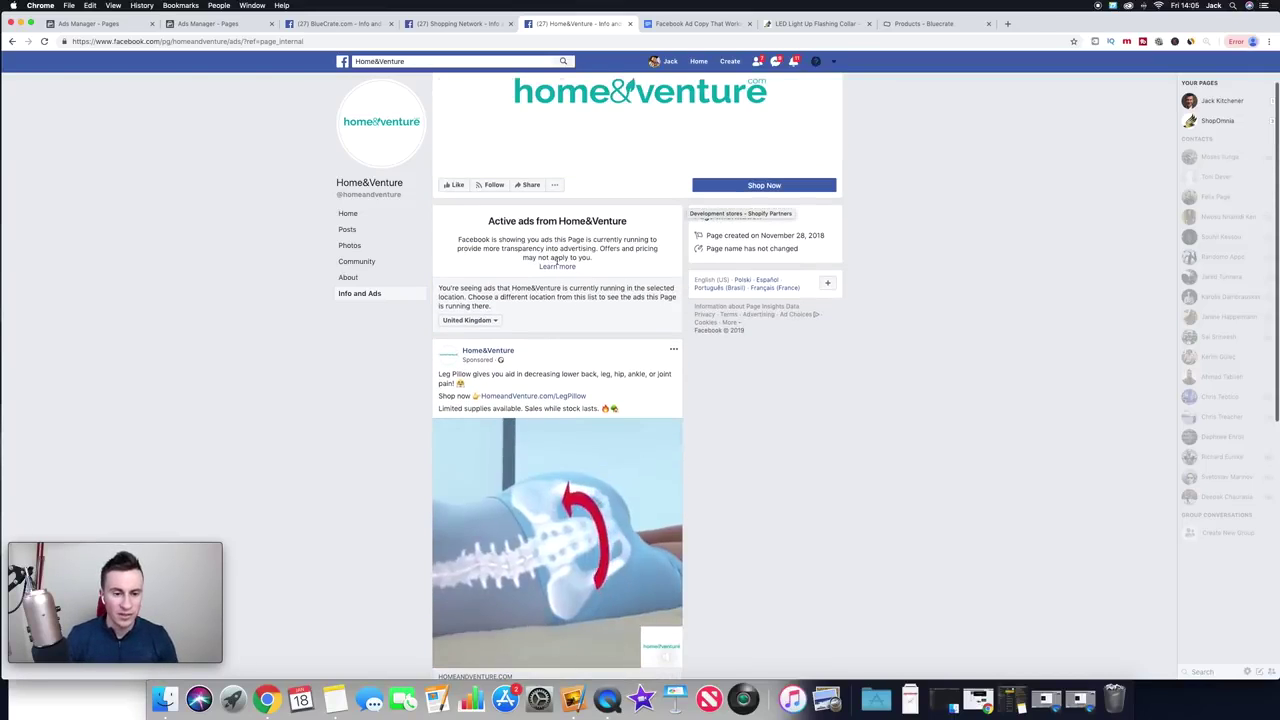
left_click(494, 326)
scroll(490, 410, "down", 3)
scroll(490, 412, "down", 5)
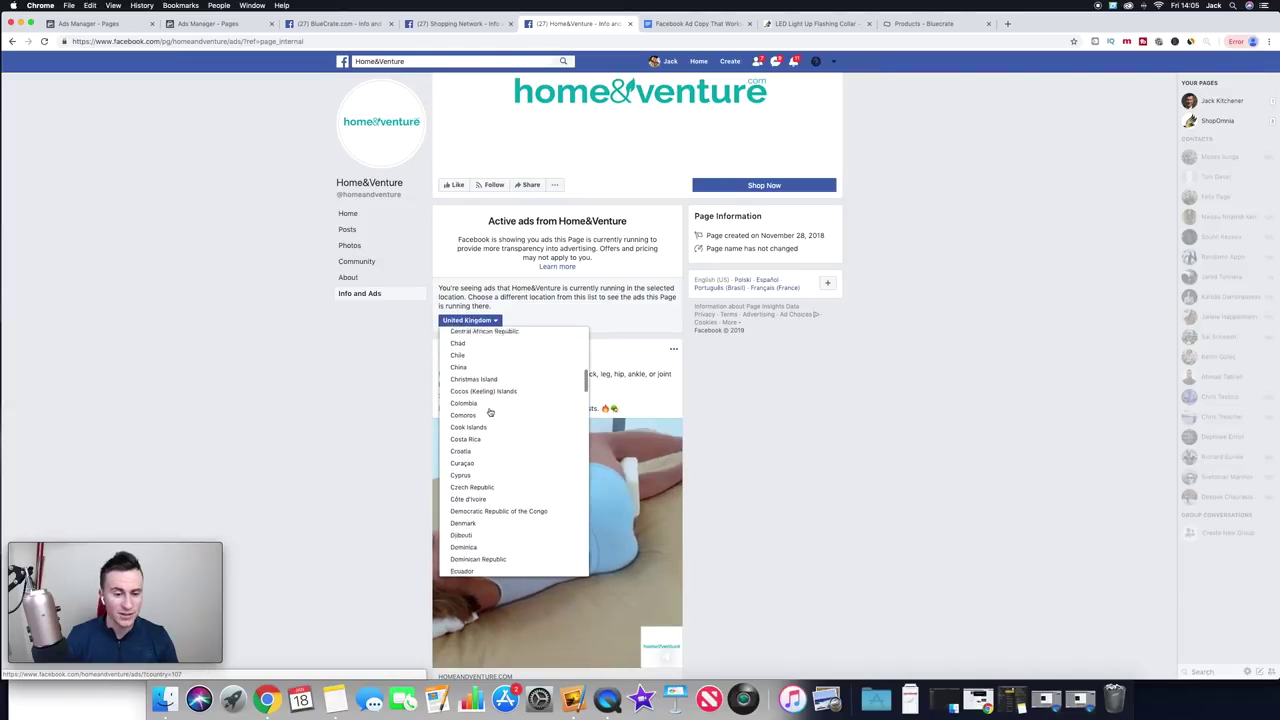
scroll(686, 178, "down", 3)
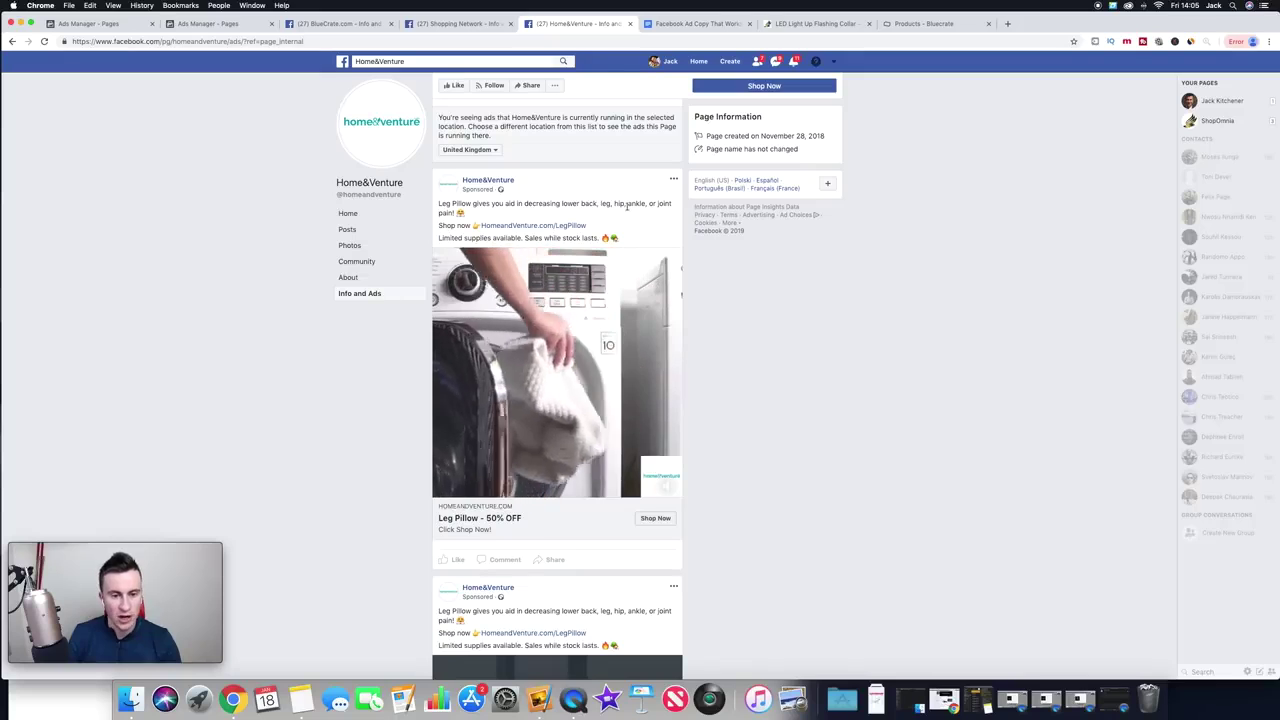
scroll(688, 196, "down", 2)
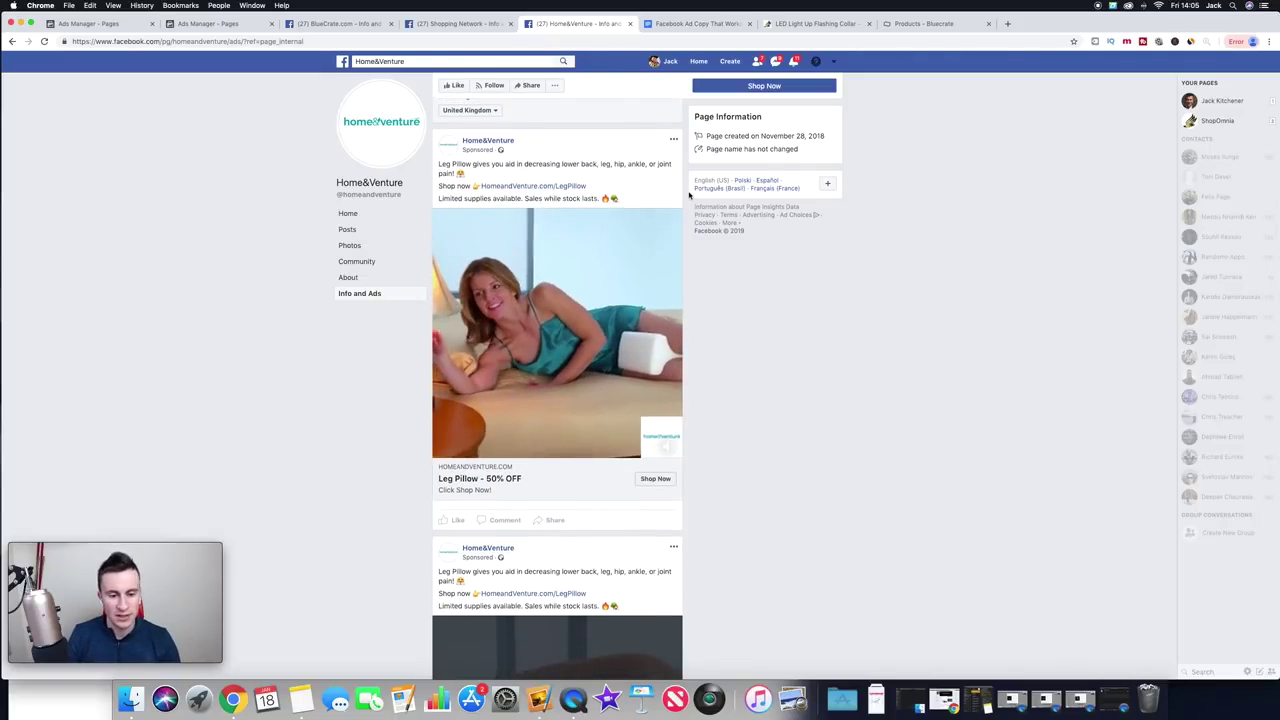
scroll(688, 196, "down", 1)
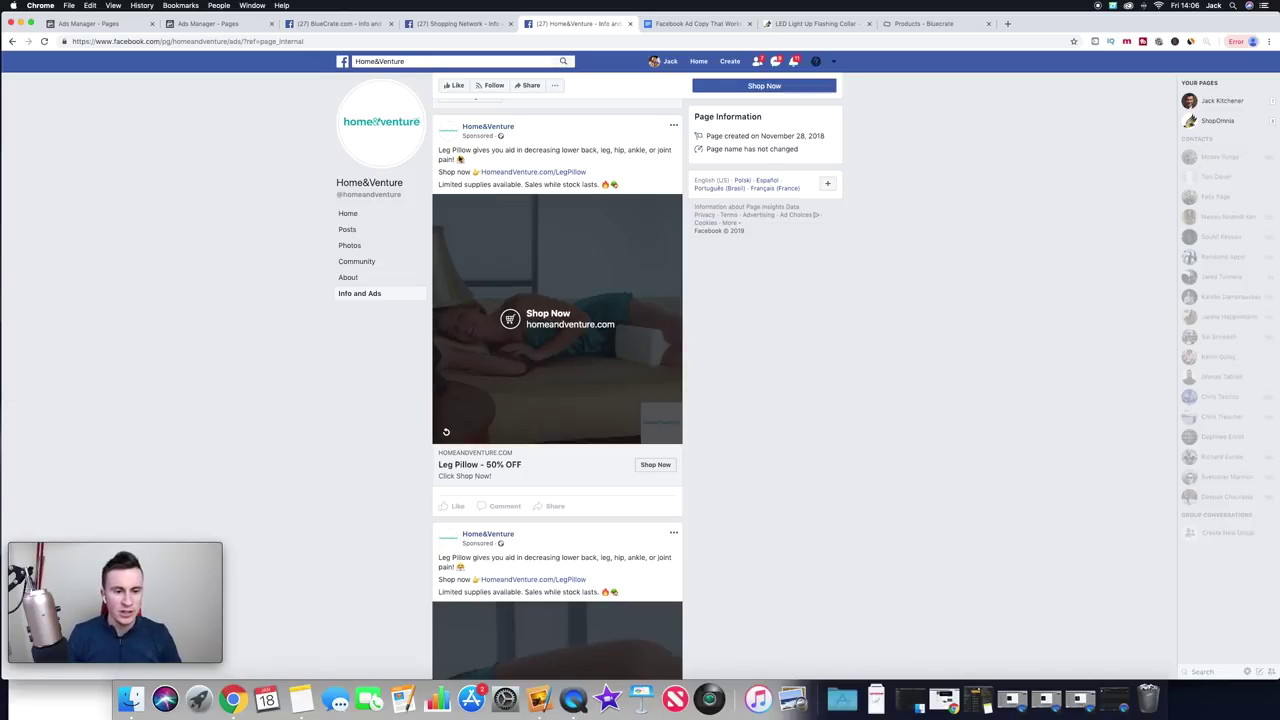
Step: Highlight the Leg Pillow ad's opening sentence and 'Limited supplies available' line, then return to the outline
left_click_drag(449, 151, 514, 152)
left_click(501, 160)
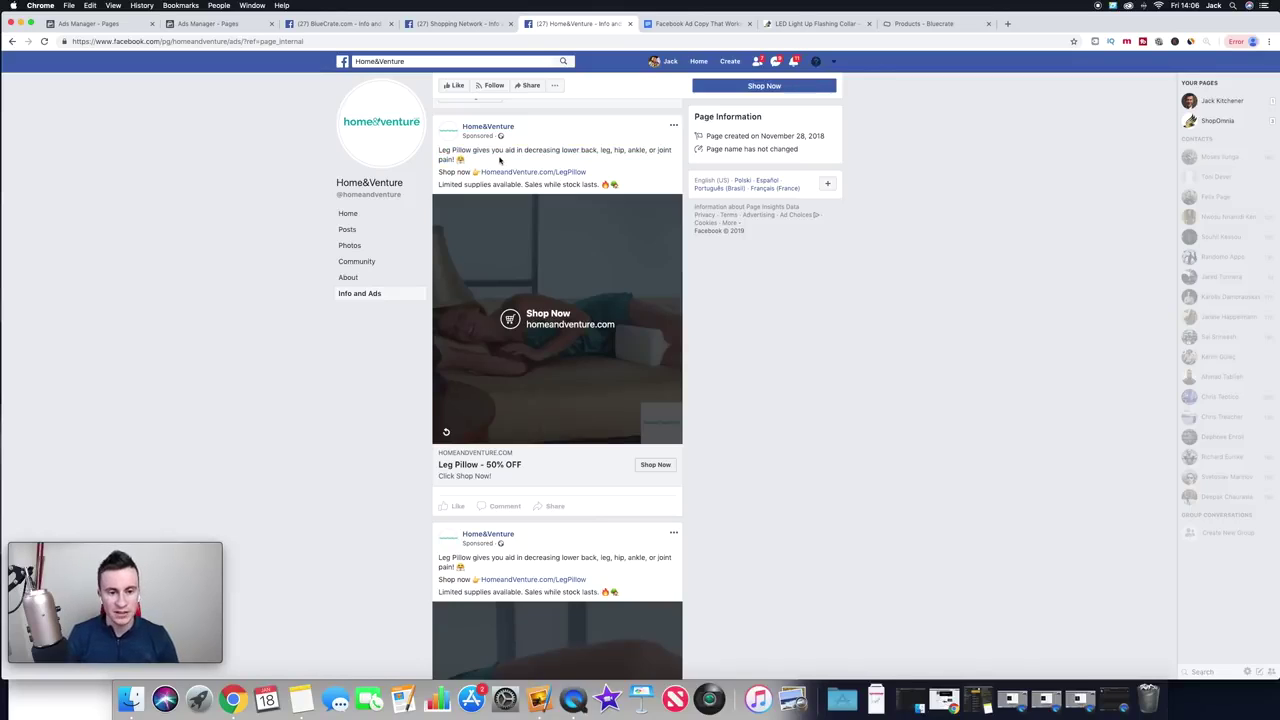
left_click_drag(440, 187, 606, 185)
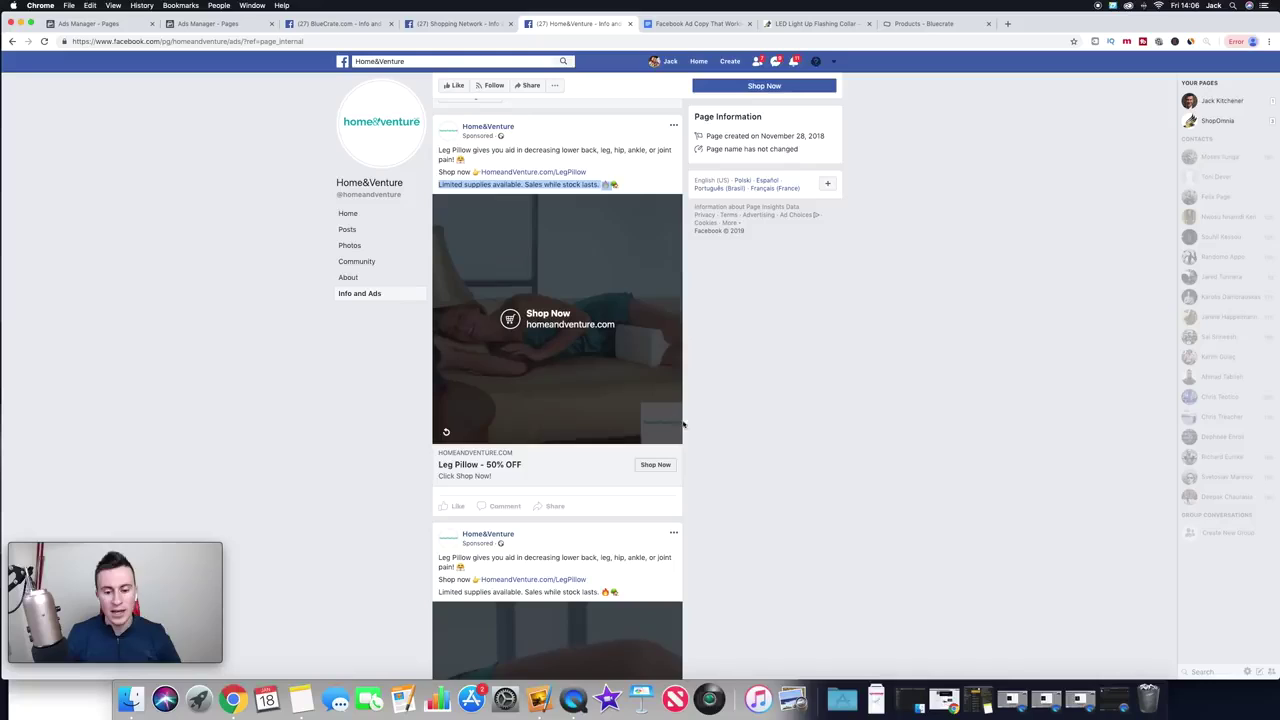
left_click(694, 459)
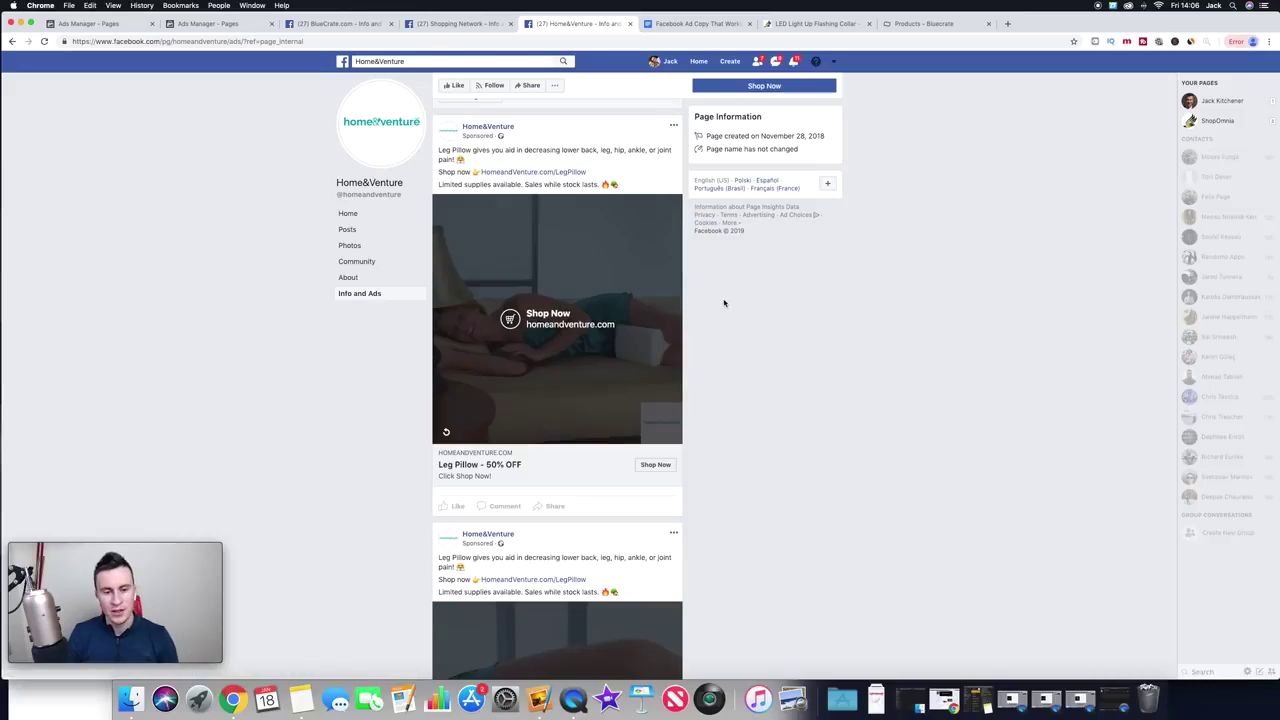
scroll(724, 302, "up", 2)
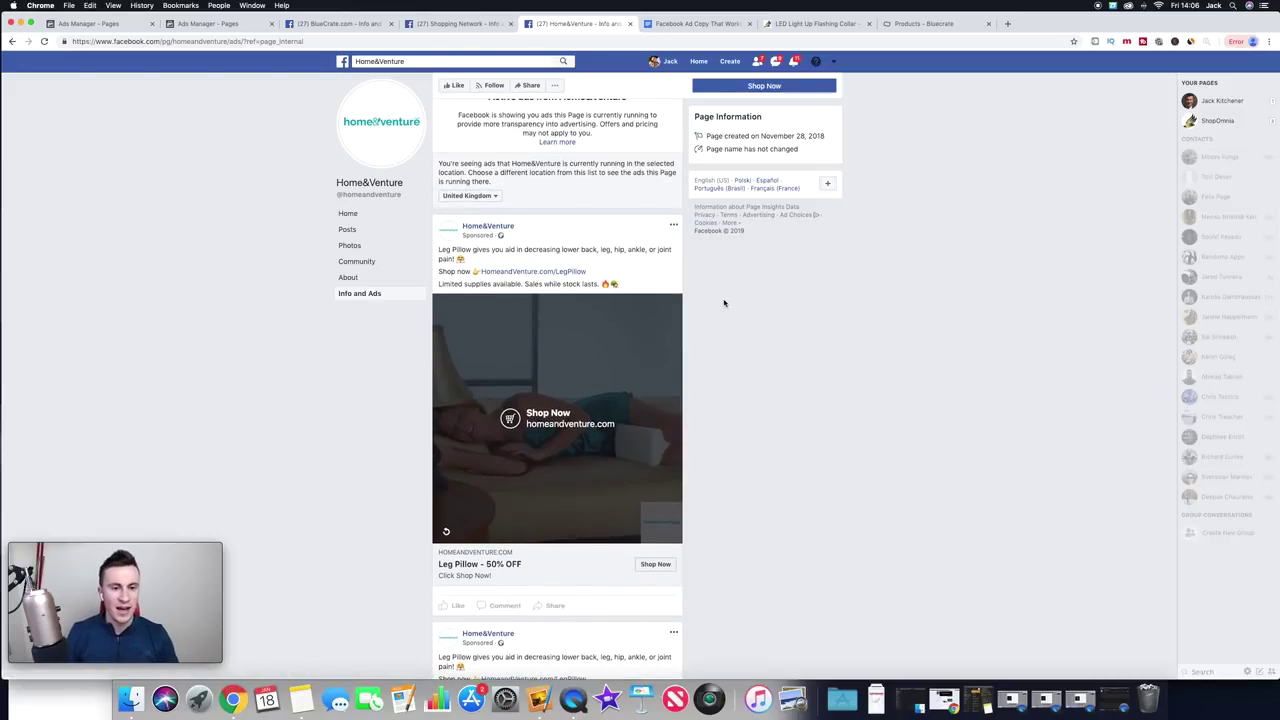
left_click(697, 23)
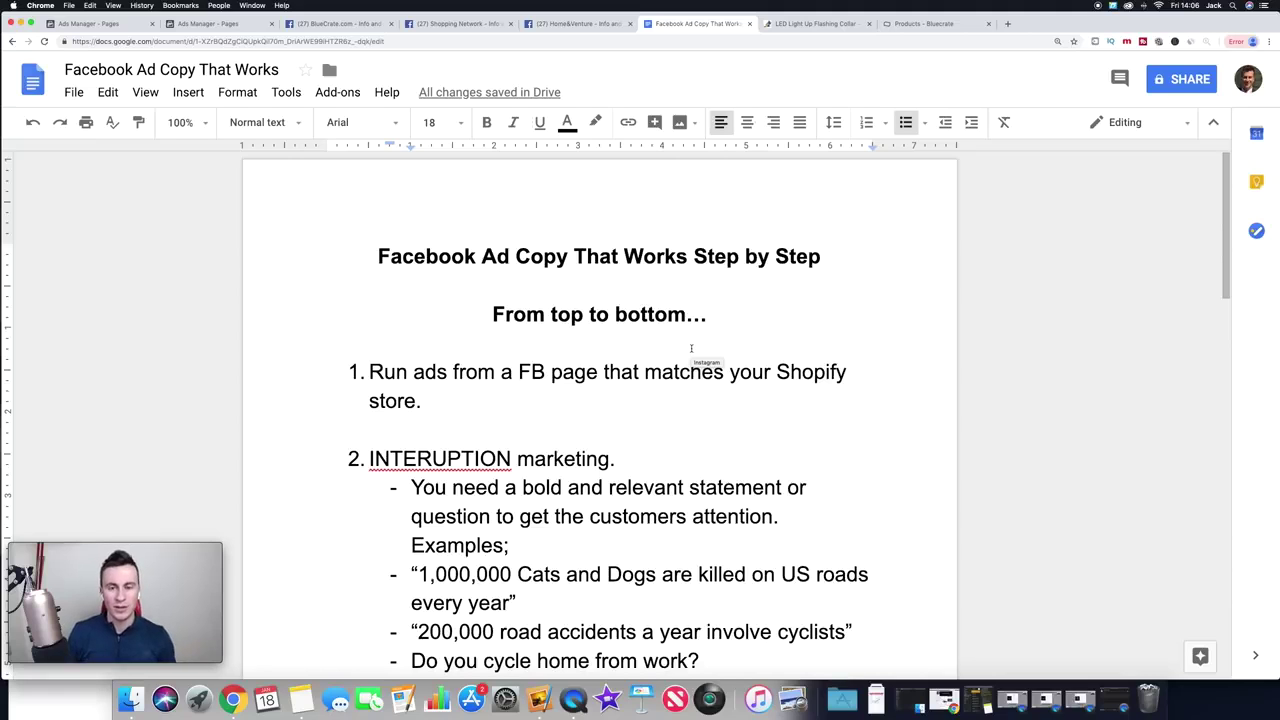
Step: Check the ShopOmnia dog post's 886,752 reach in Ads Manager, then return to the outline
left_click(458, 23)
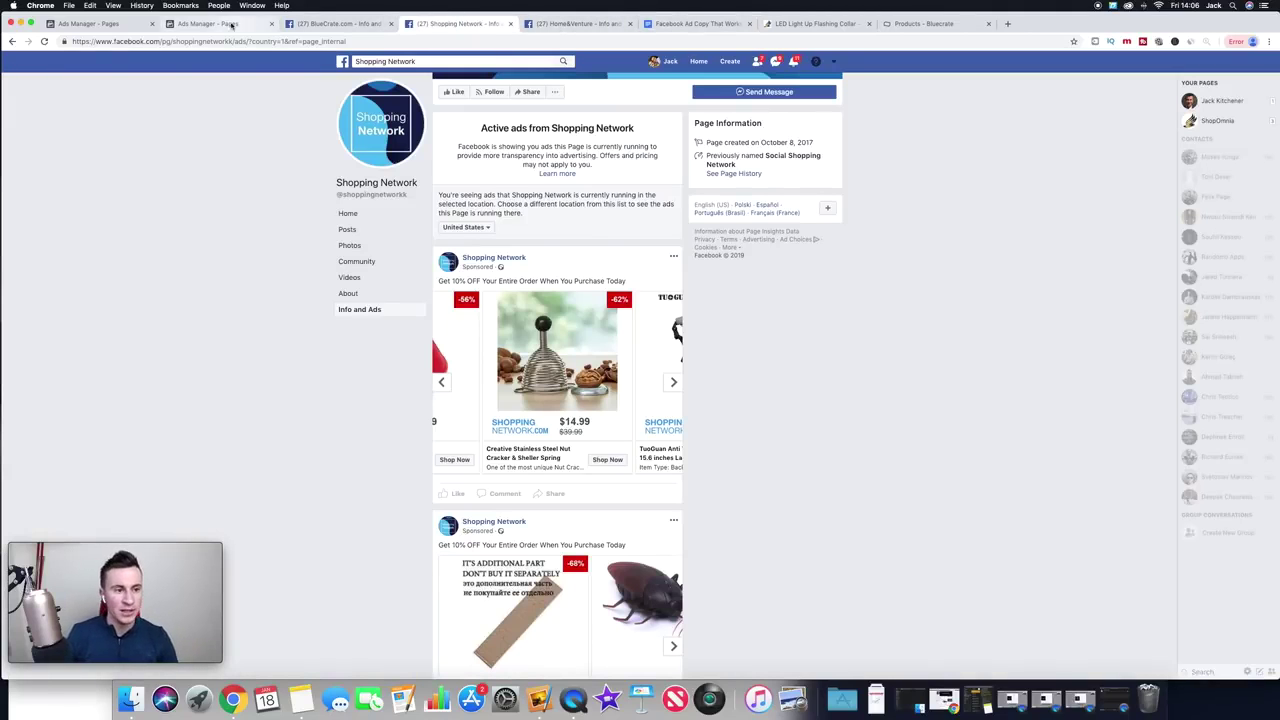
left_click(112, 24)
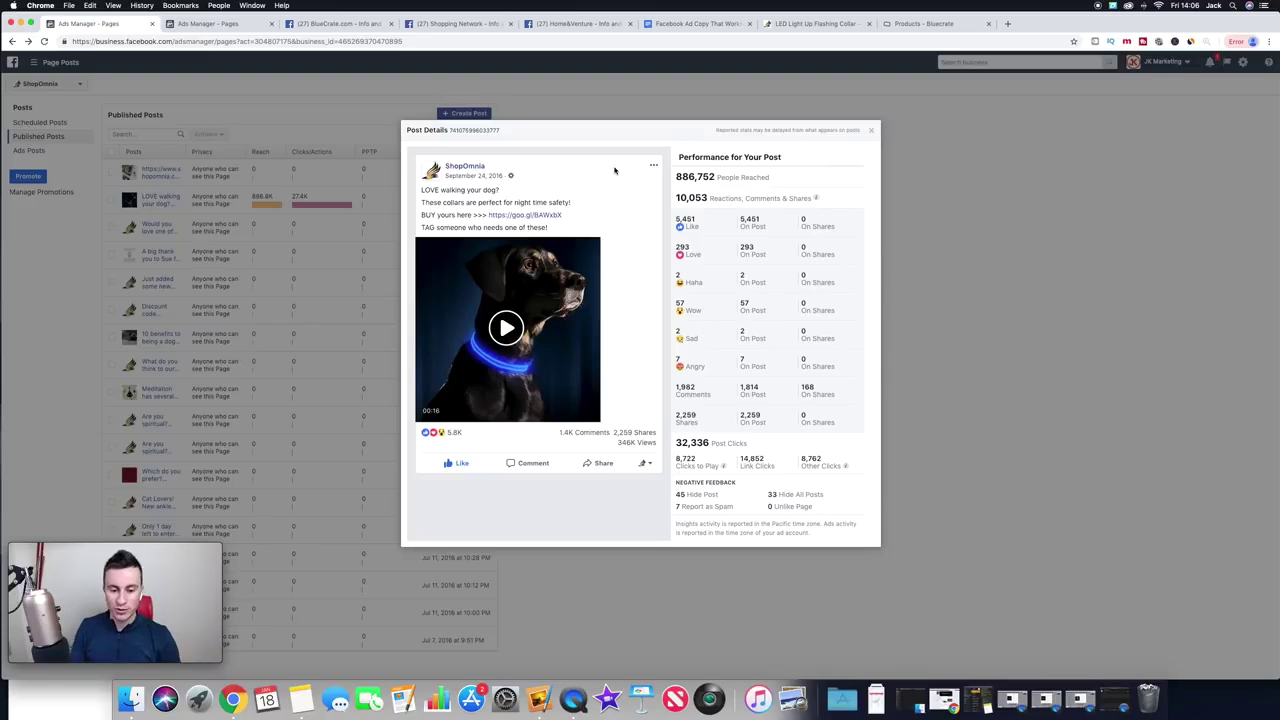
left_click(688, 24)
Step: Scroll through the outline, then switch back to Shopping Network's active ads page
scroll(768, 289, "down", 3)
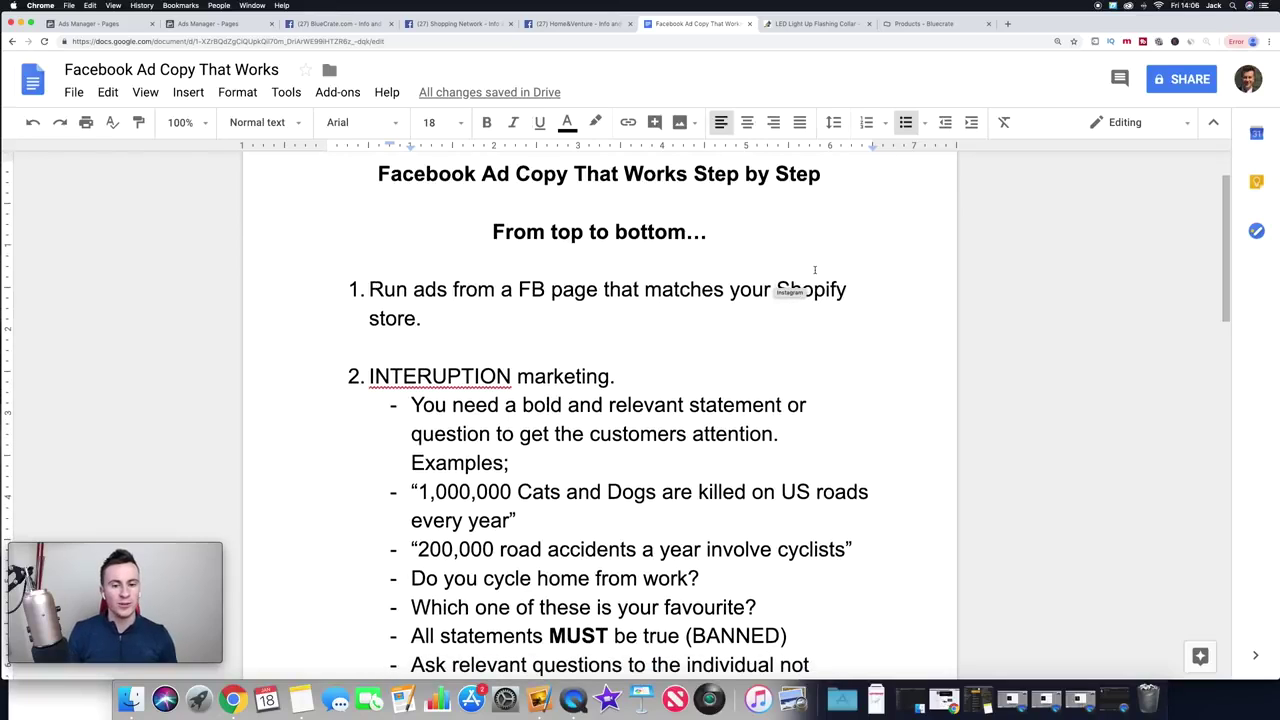
scroll(815, 270, "down", 5)
scroll(815, 270, "up", 5)
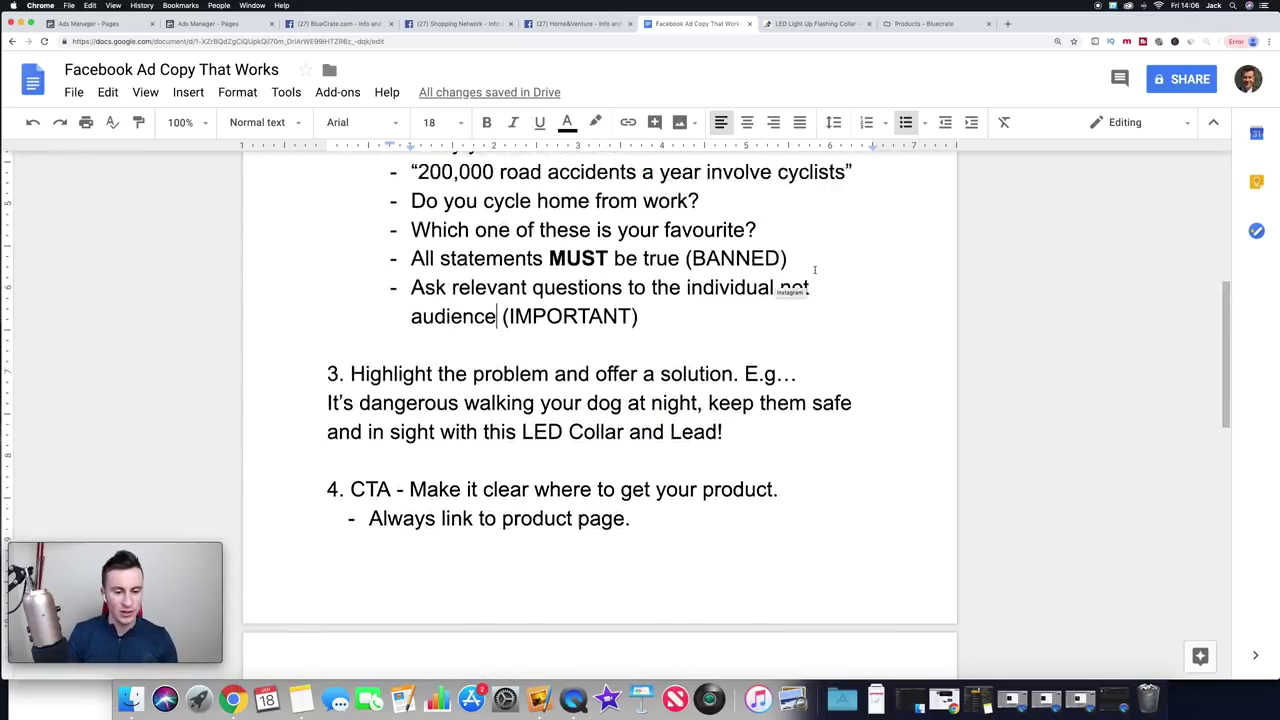
scroll(780, 272, "up", 1)
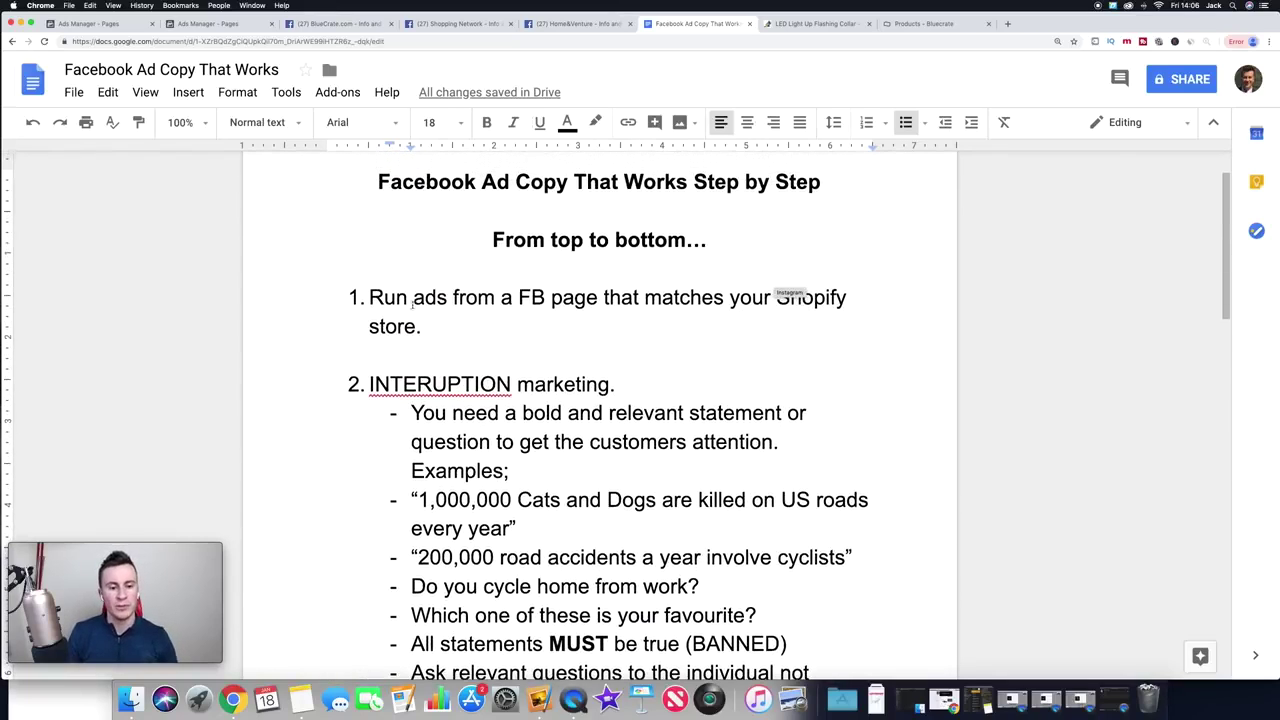
left_click(474, 23)
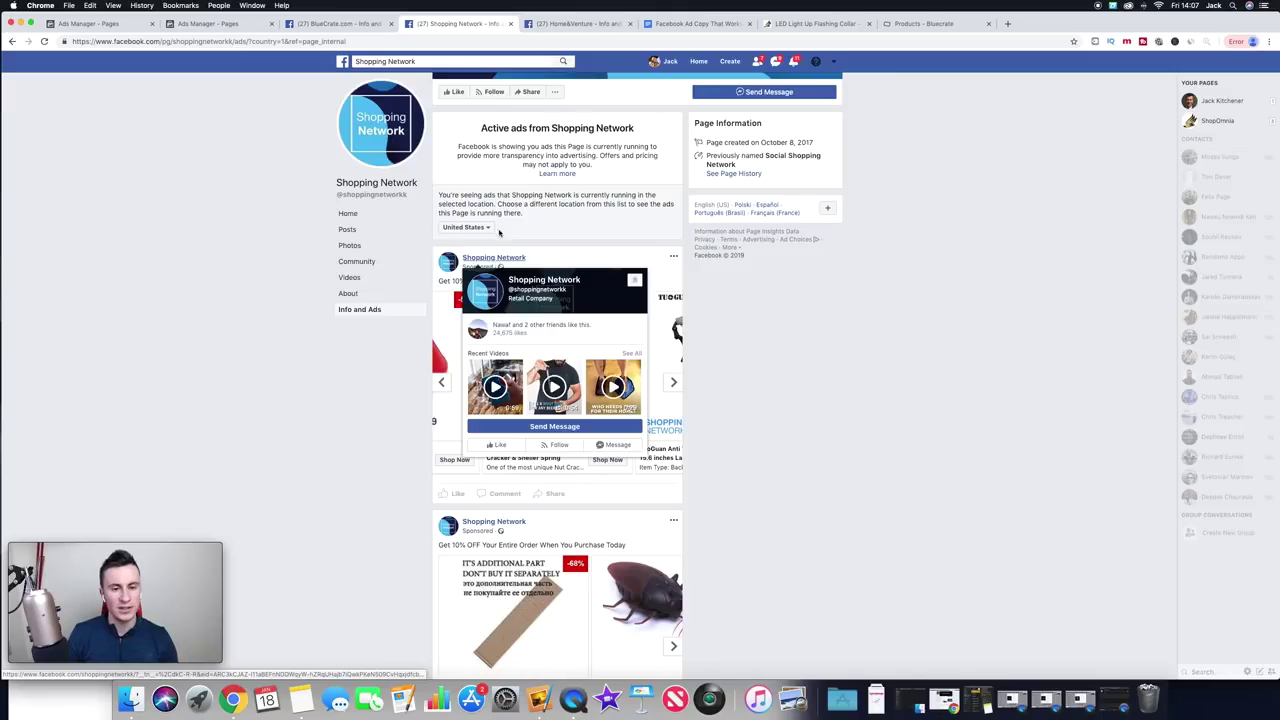
Step: Switch back to the 'Facebook Ad Copy That Works' doc, where point 2 reads 'INTERRUPTION marketing'
left_click(687, 26)
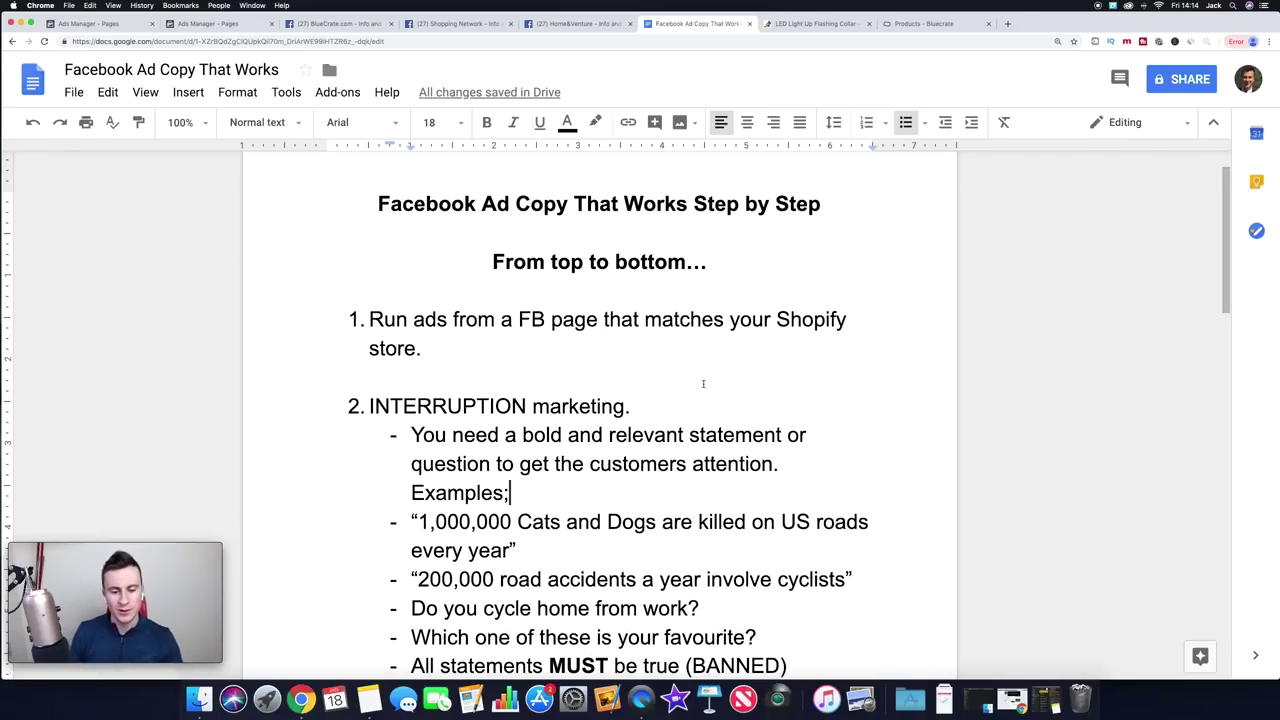
scroll(667, 401, "down", 2)
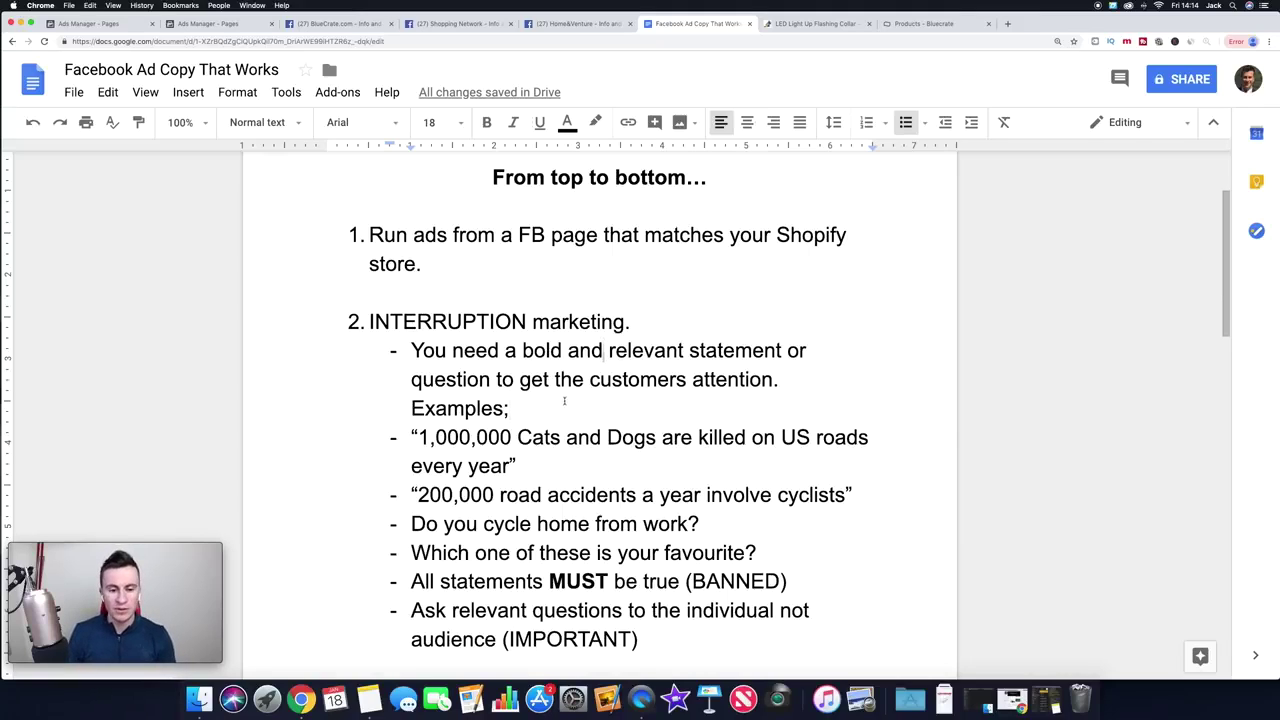
left_click_drag(560, 402, 466, 384)
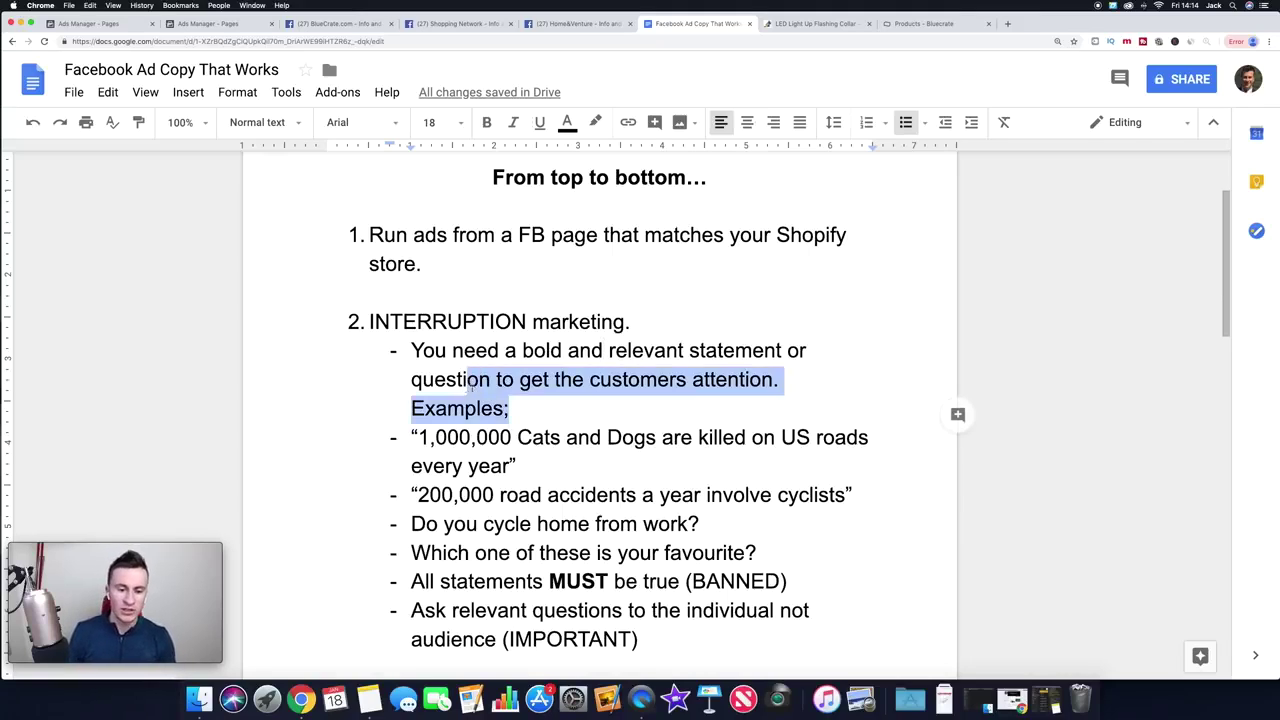
left_click(631, 401)
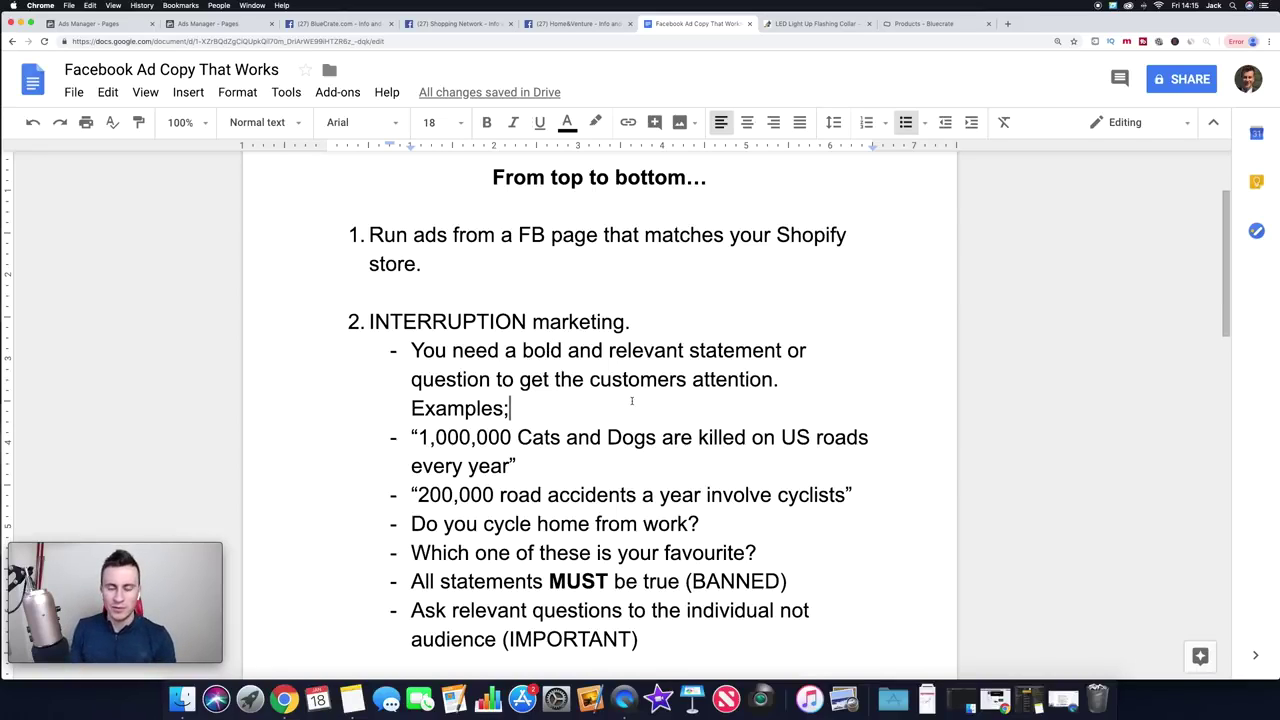
scroll(603, 390, "down", 3)
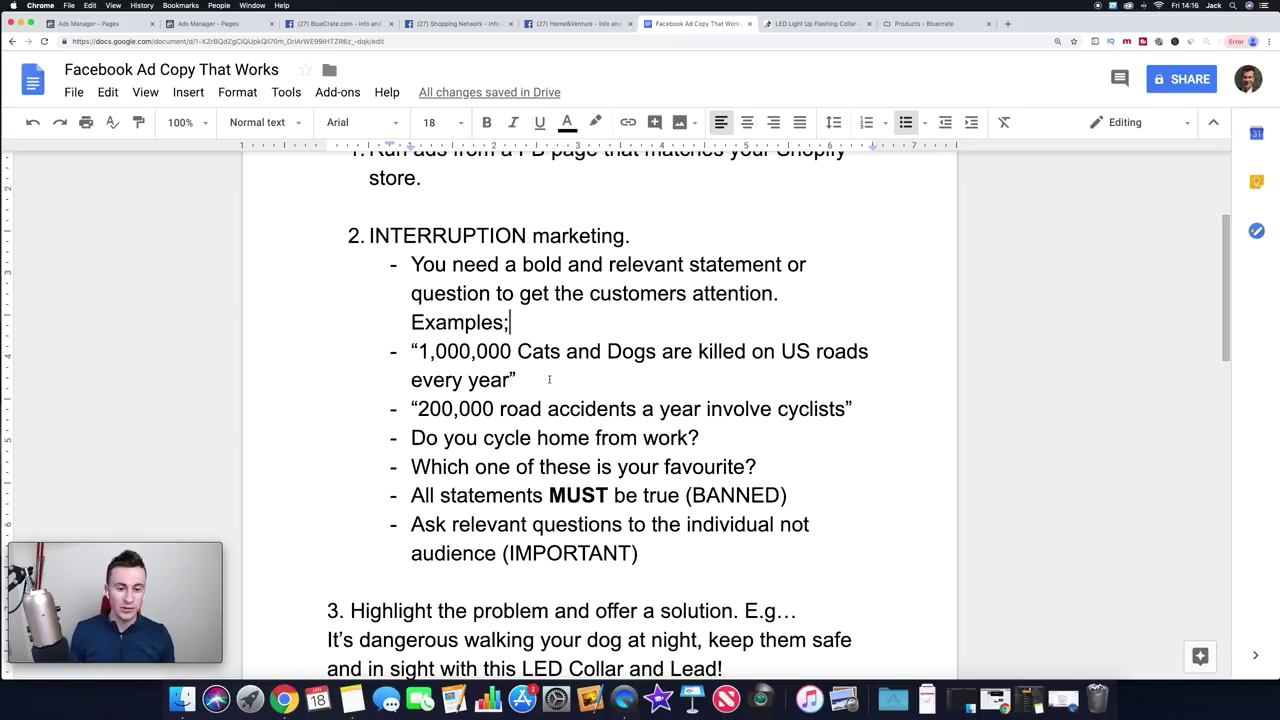
left_click(411, 495)
left_click_drag(411, 495, 537, 496)
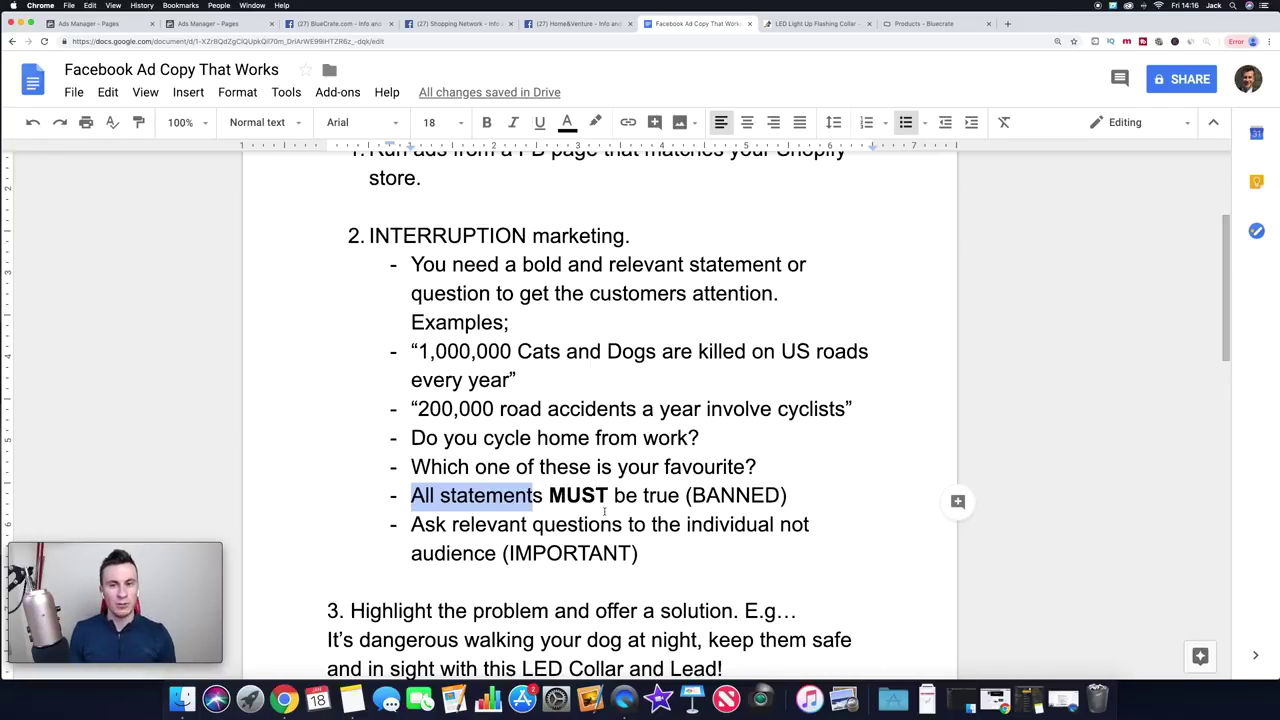
left_click(510, 360)
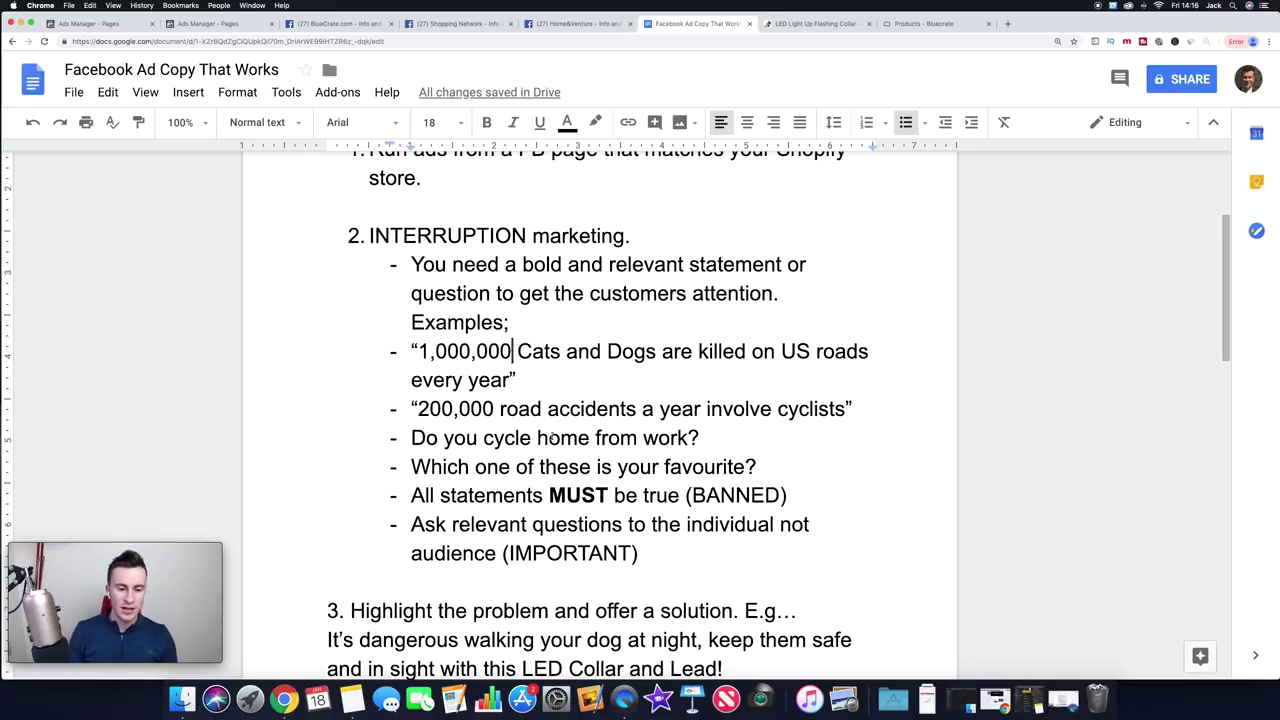
scroll(520, 420, "down", 1)
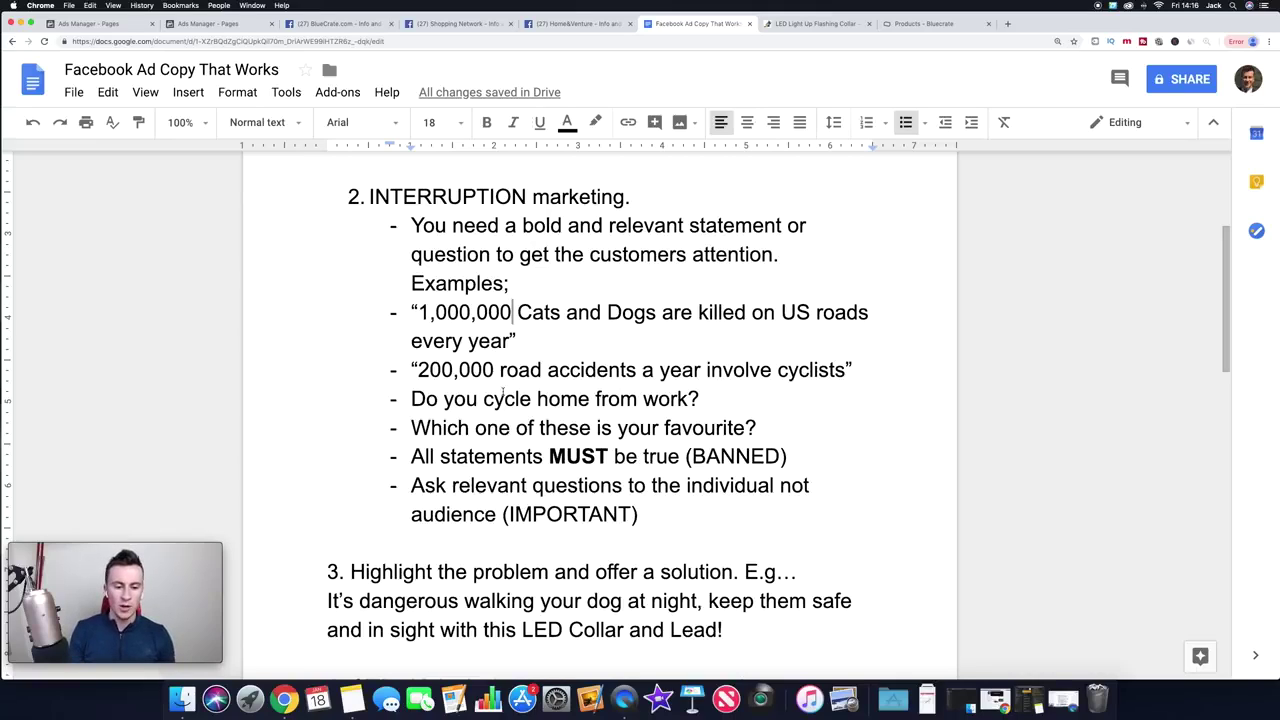
left_click(768, 427)
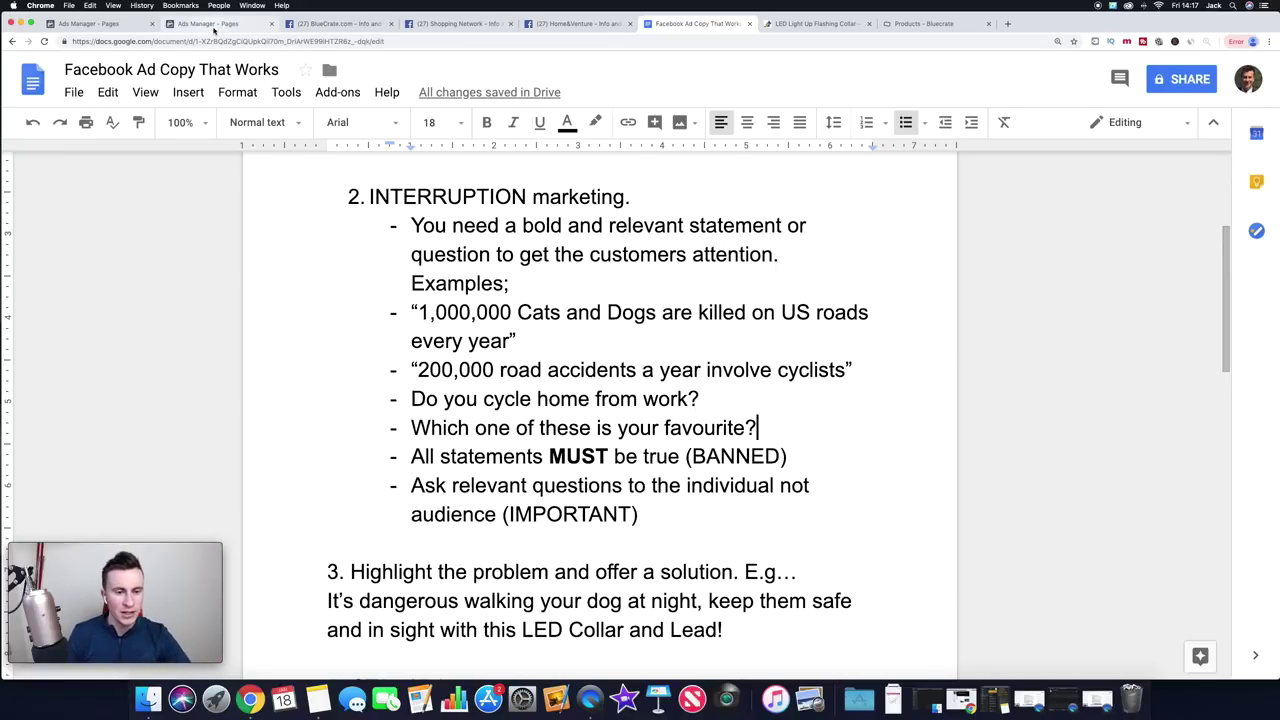
left_click(210, 24)
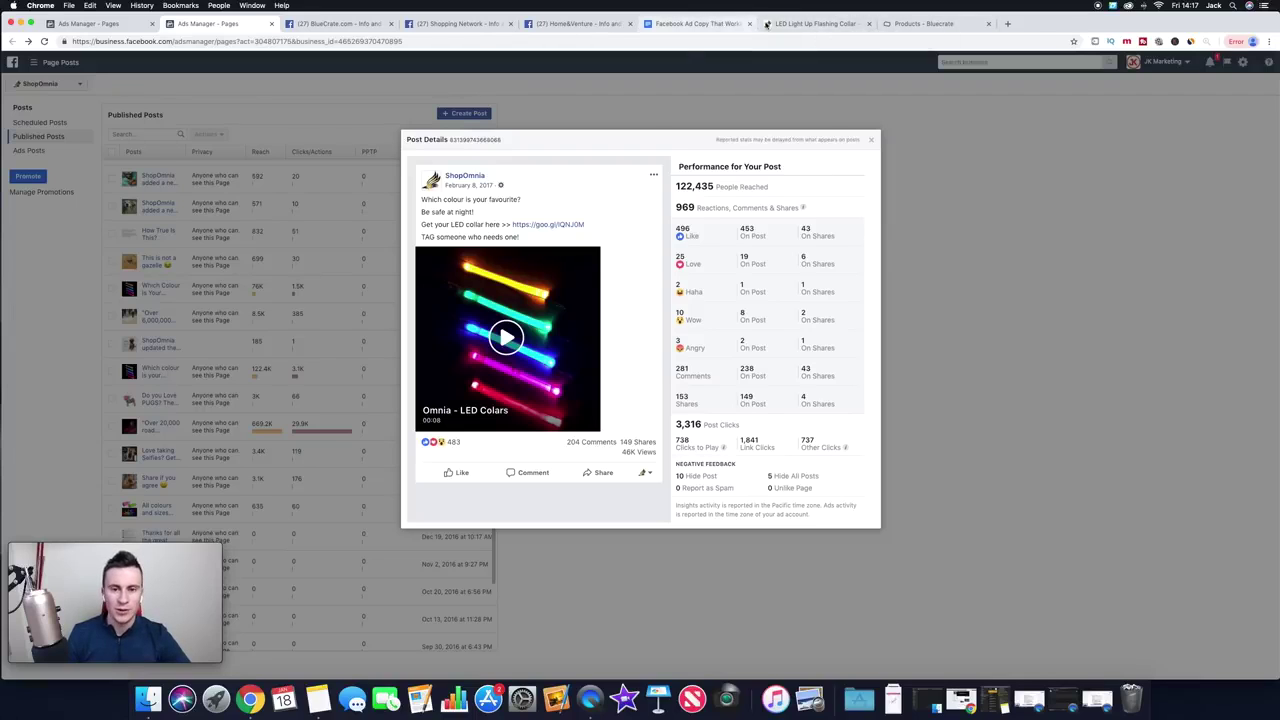
left_click(708, 23)
left_click(760, 427)
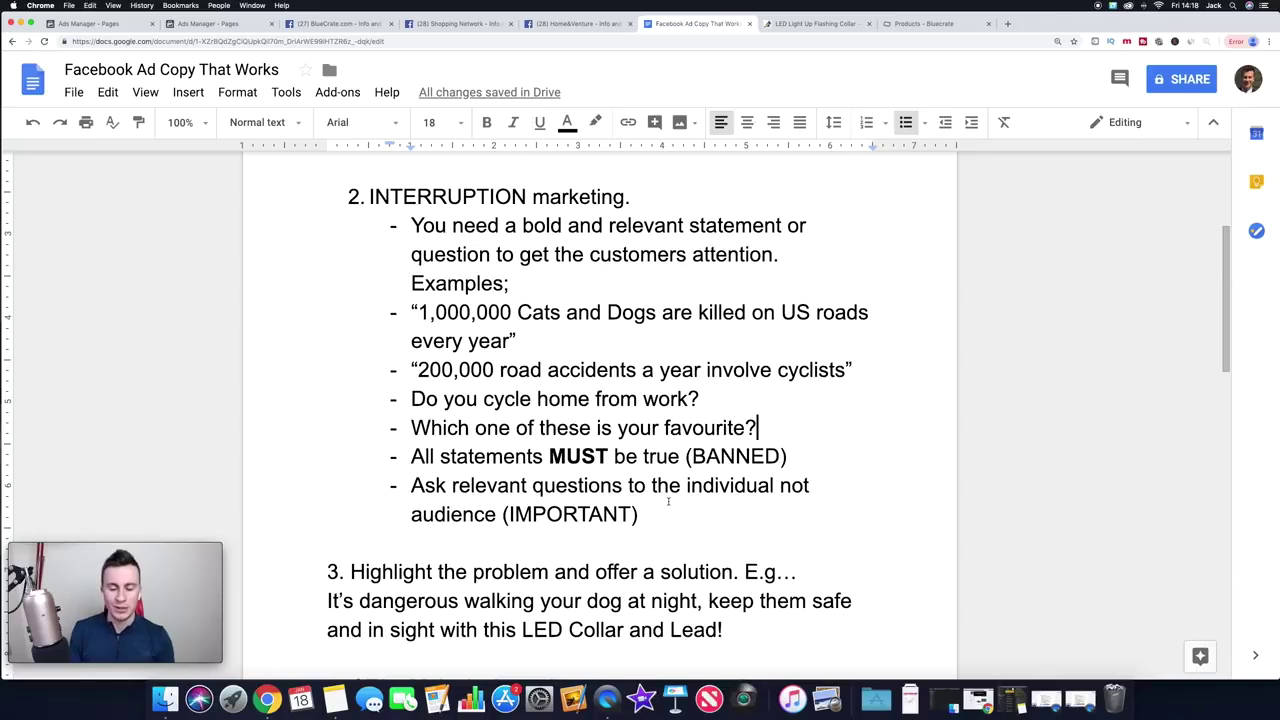
left_click_drag(411, 456, 567, 456)
left_click(566, 456)
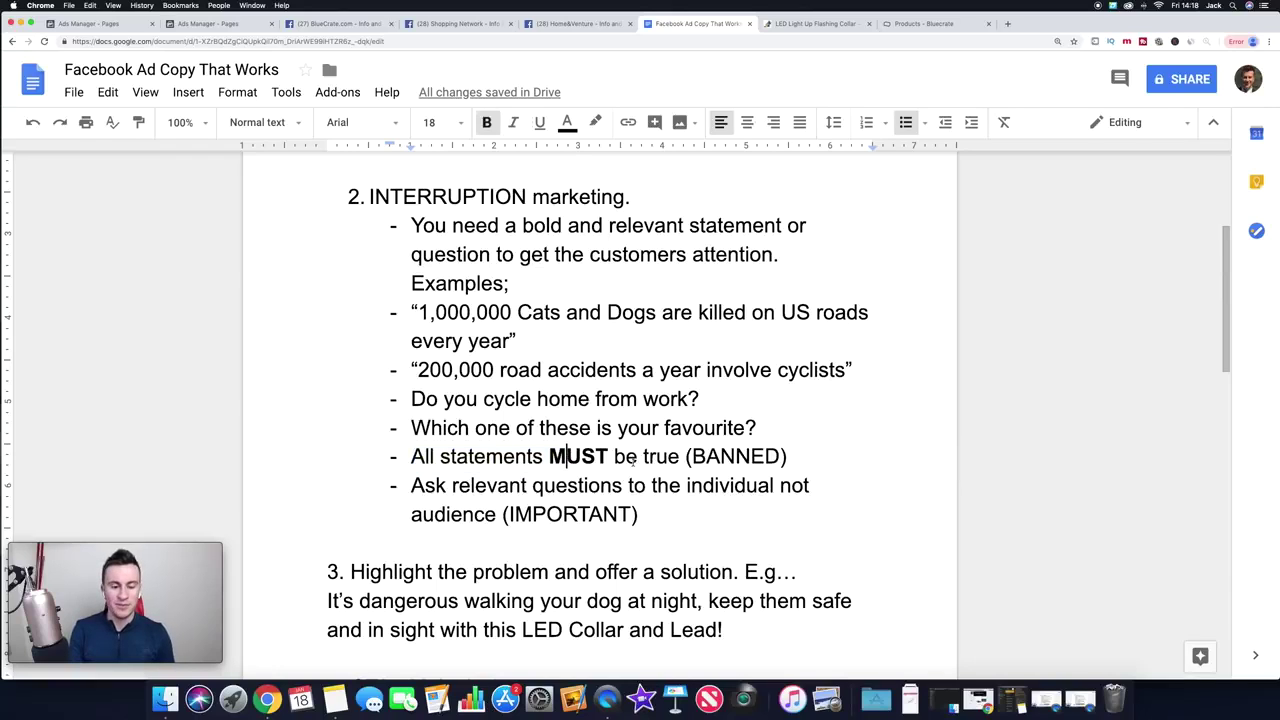